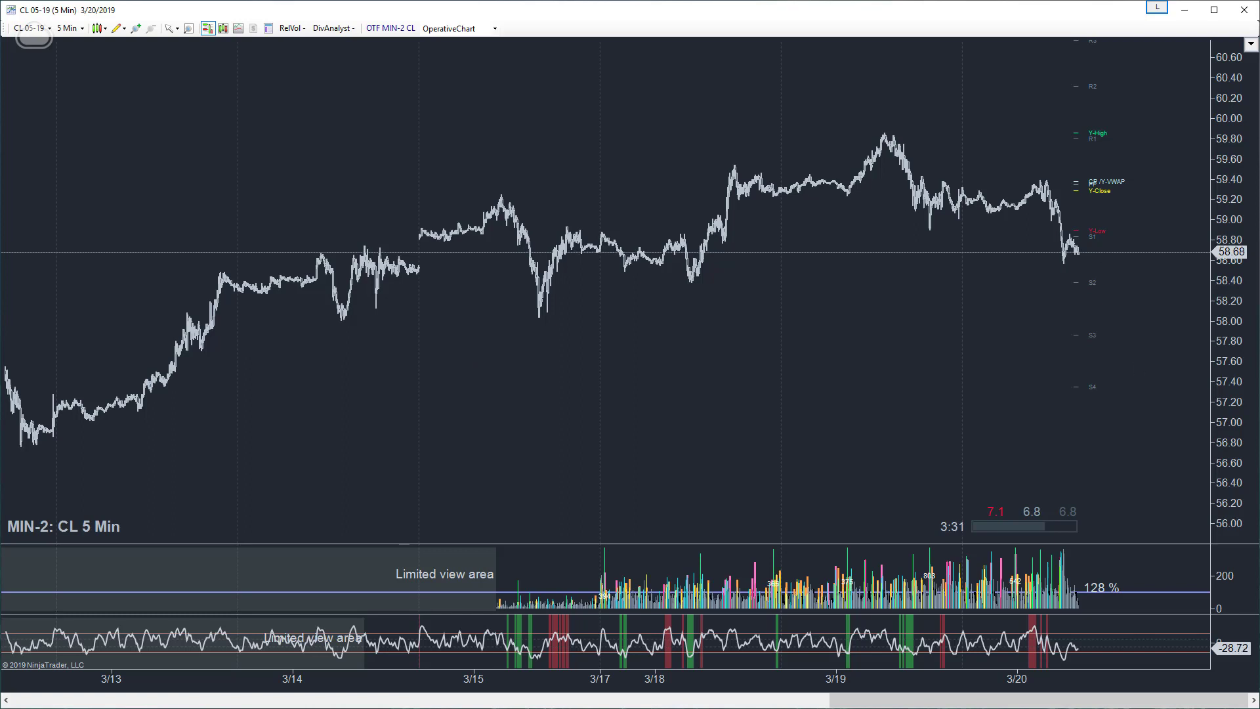
pyautogui.moveTo(1259, 315); pyautogui.dragTo(834, 137)
pyautogui.click(414, 263)
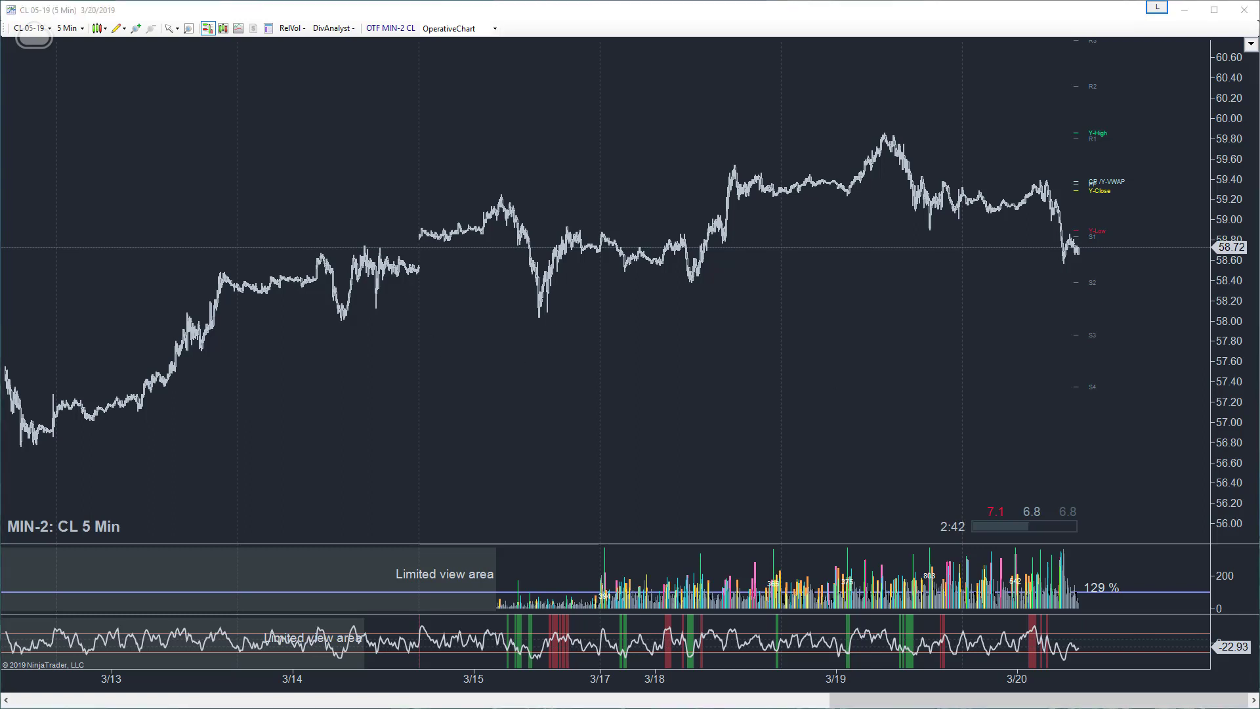
# - Try to reset the instruments from the data options of the TTP CL Control Center, then dismiss the options unchanged
pyautogui.hotkey('alt', 'Tab')
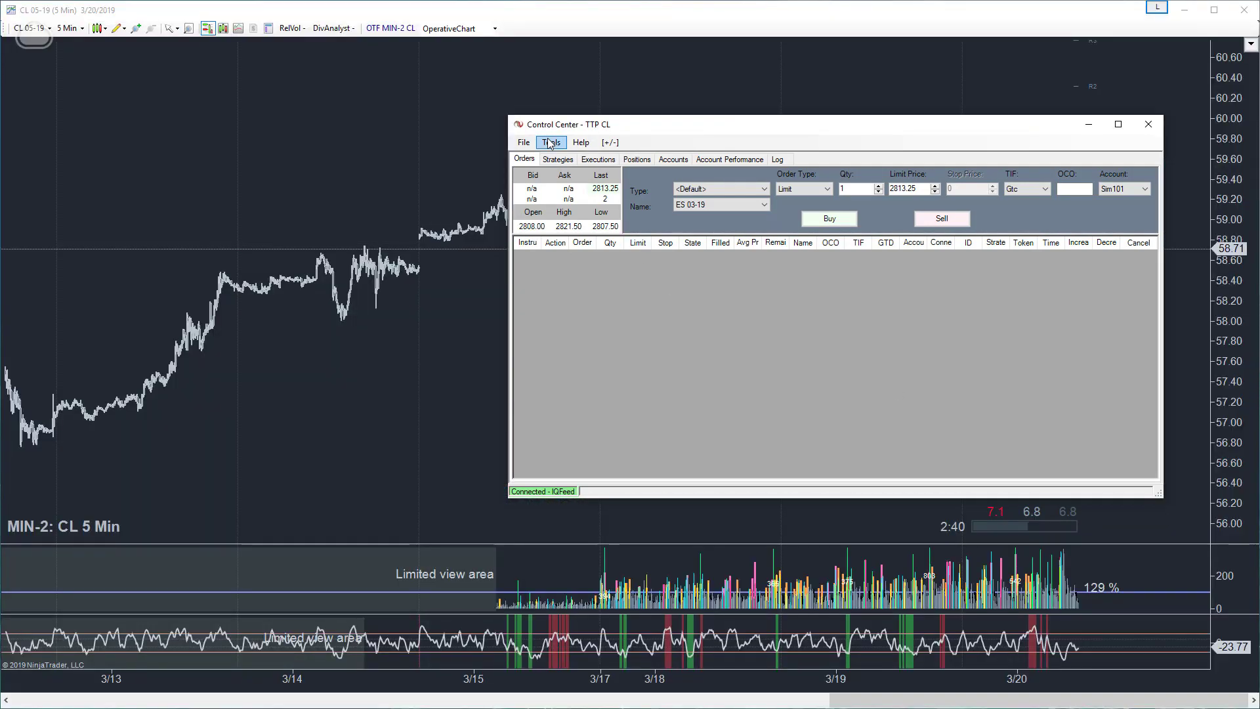
pyautogui.click(551, 143)
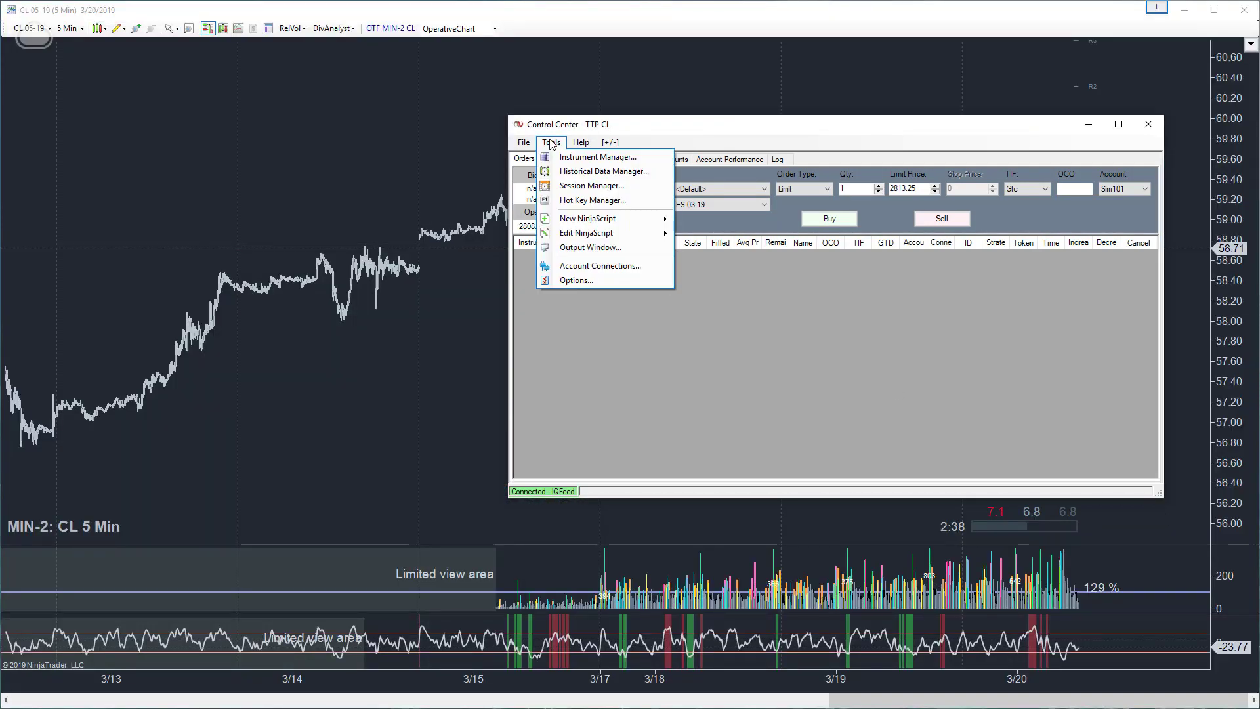
pyautogui.click(574, 281)
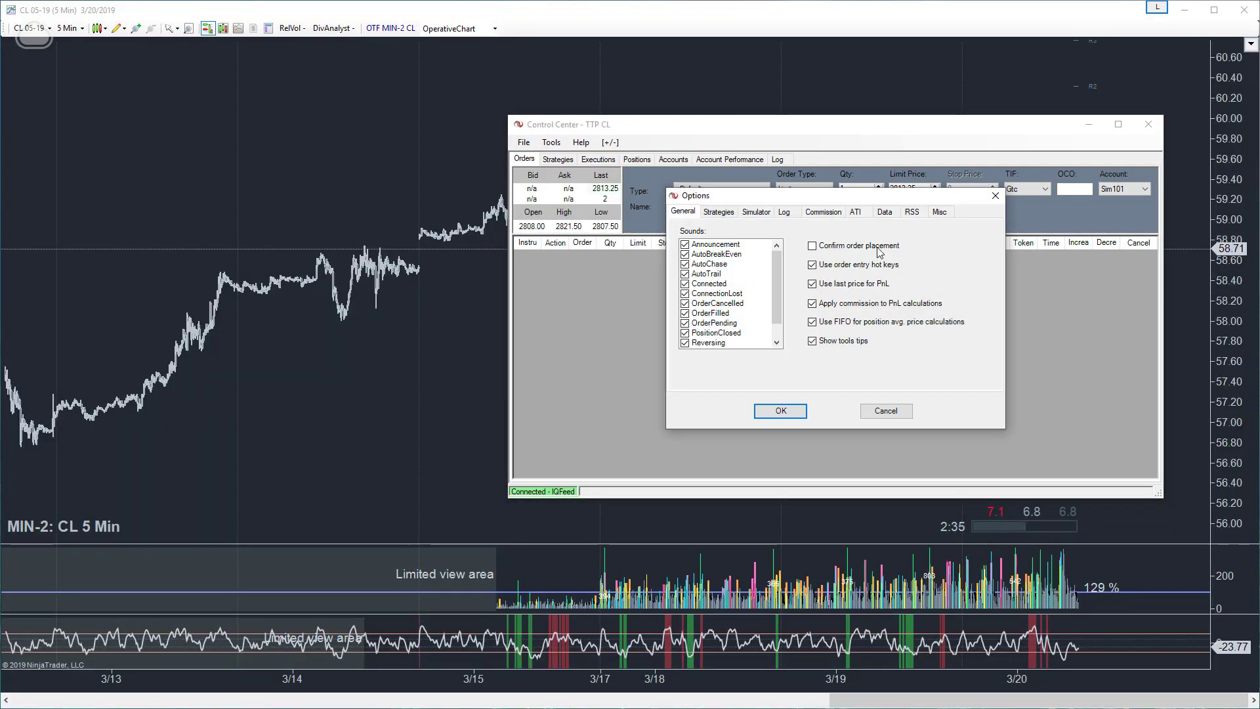
pyautogui.click(884, 212)
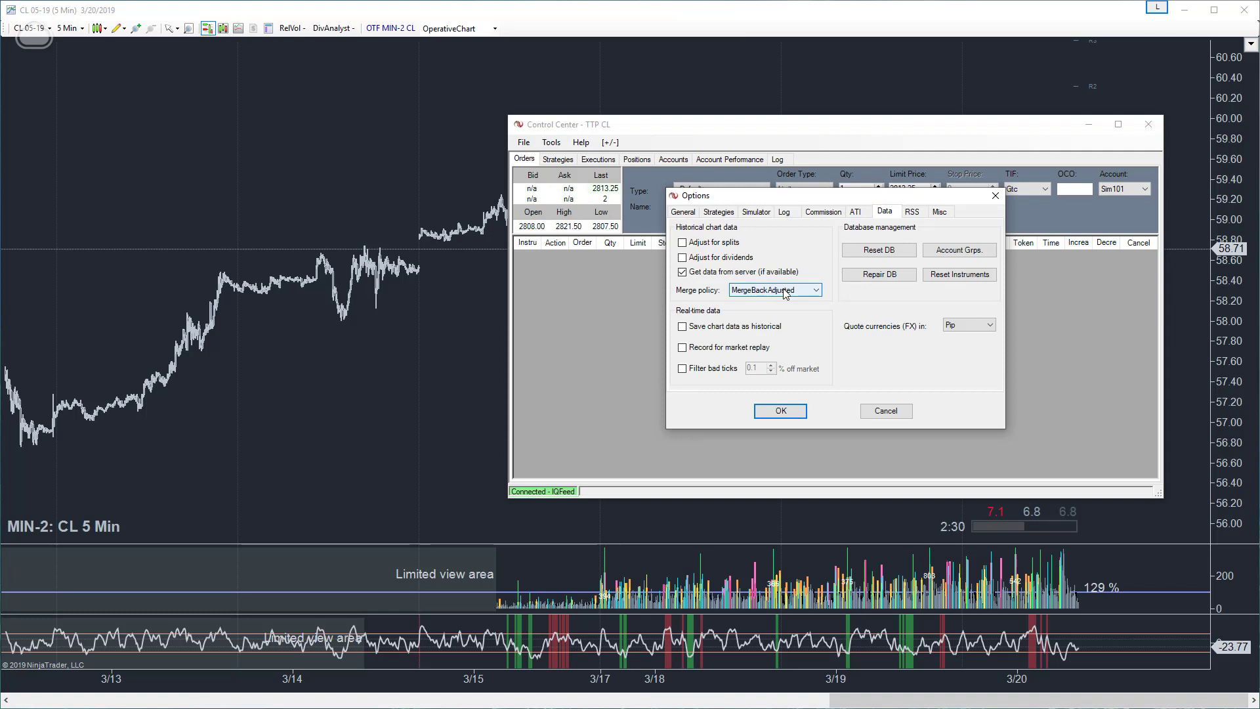
pyautogui.click(952, 278)
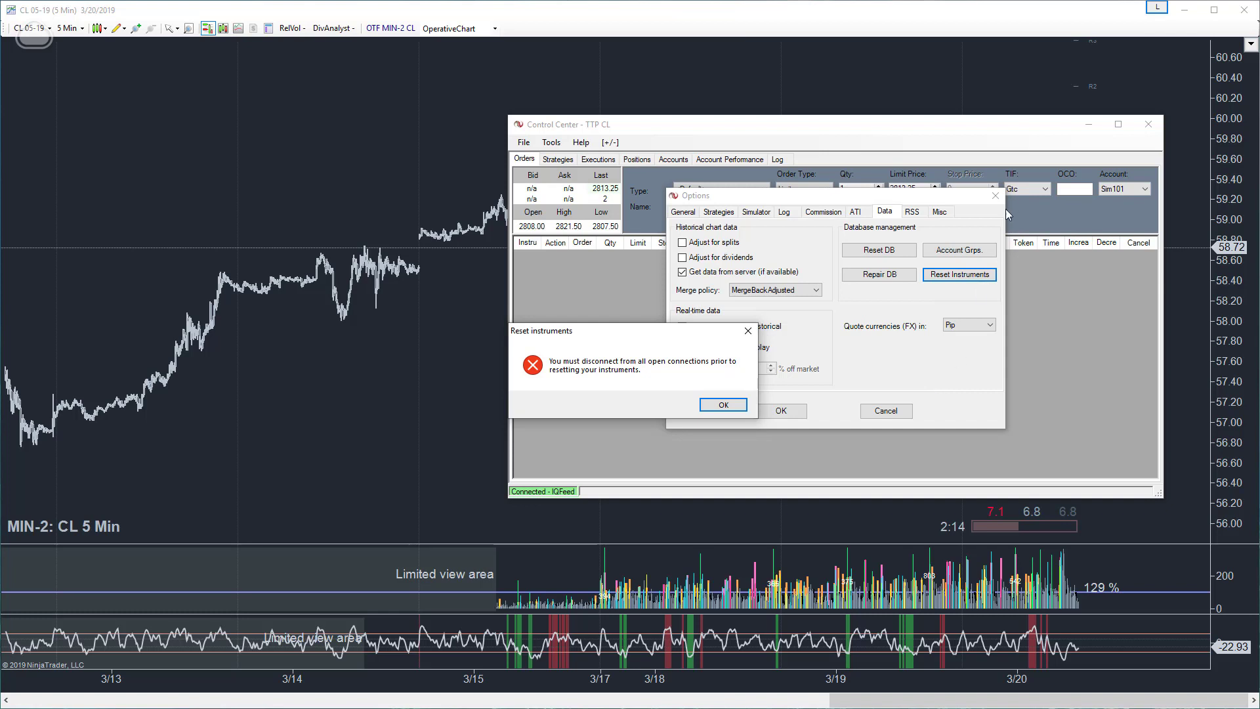
pyautogui.click(721, 405)
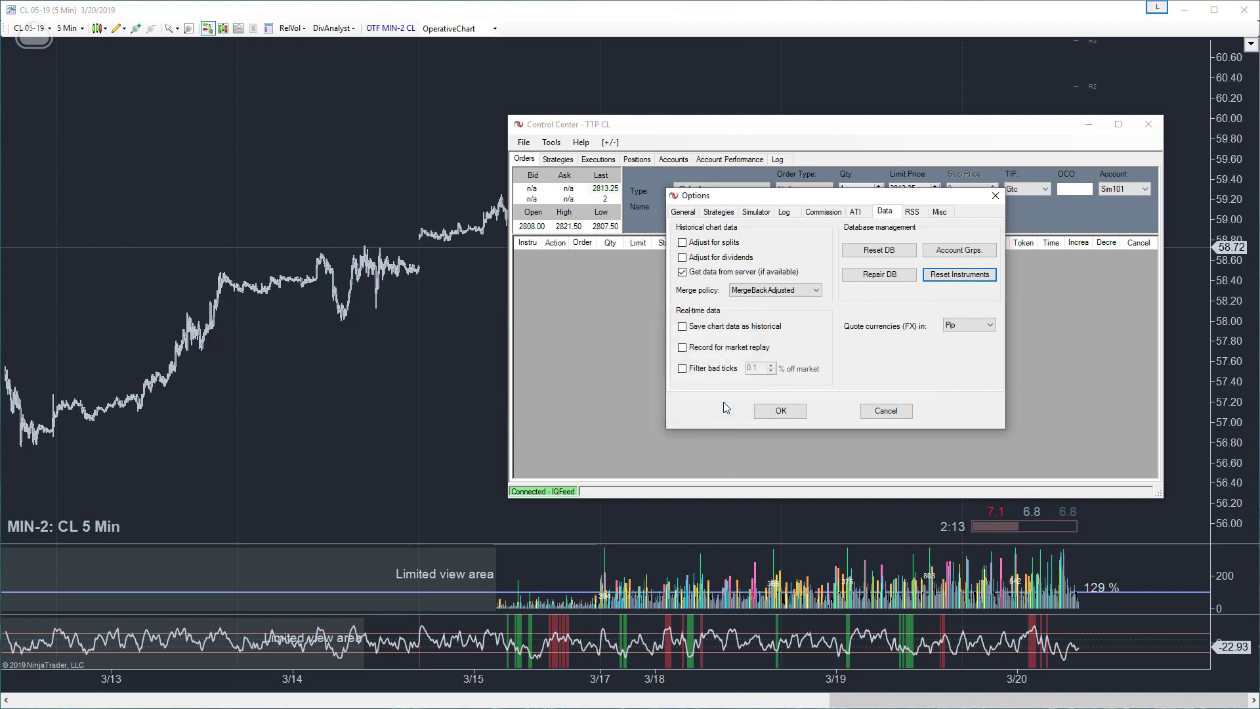
pyautogui.click(885, 412)
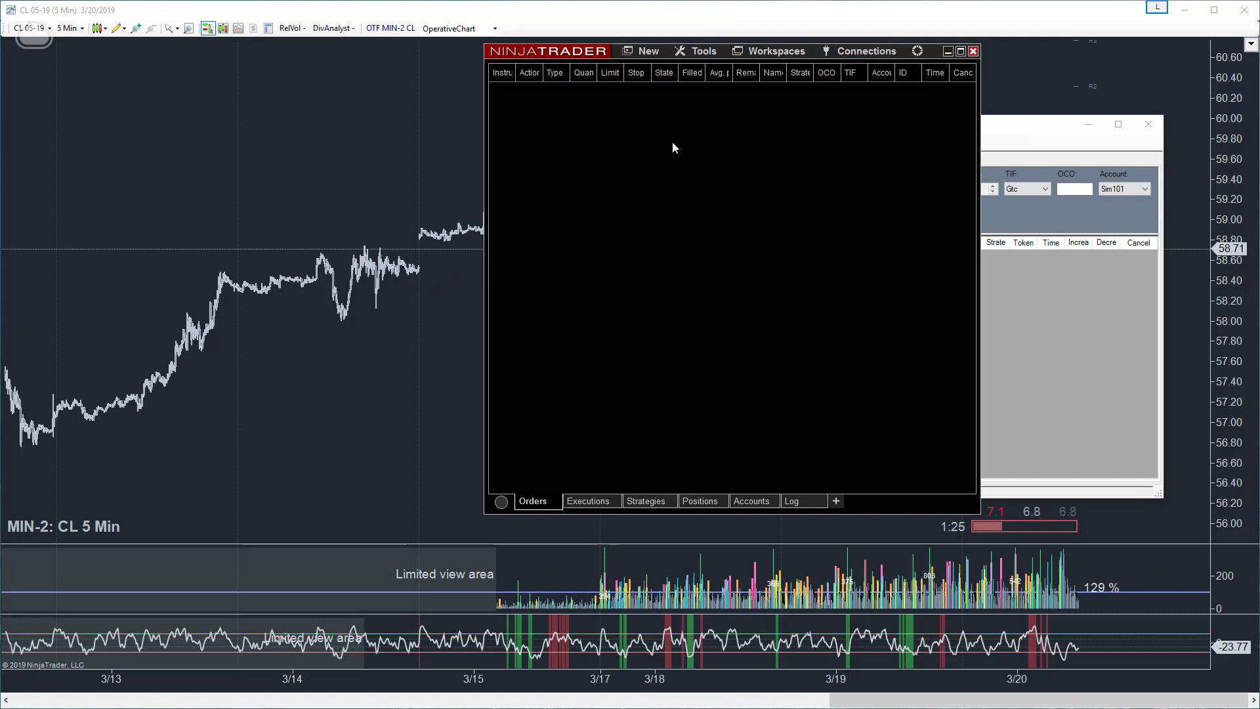
# - Minimize the TTP CL Control Center, and move and widen the black NinjaTrader window over the CL chart
pyautogui.moveTo(525, 52); pyautogui.dragTo(641, 81)
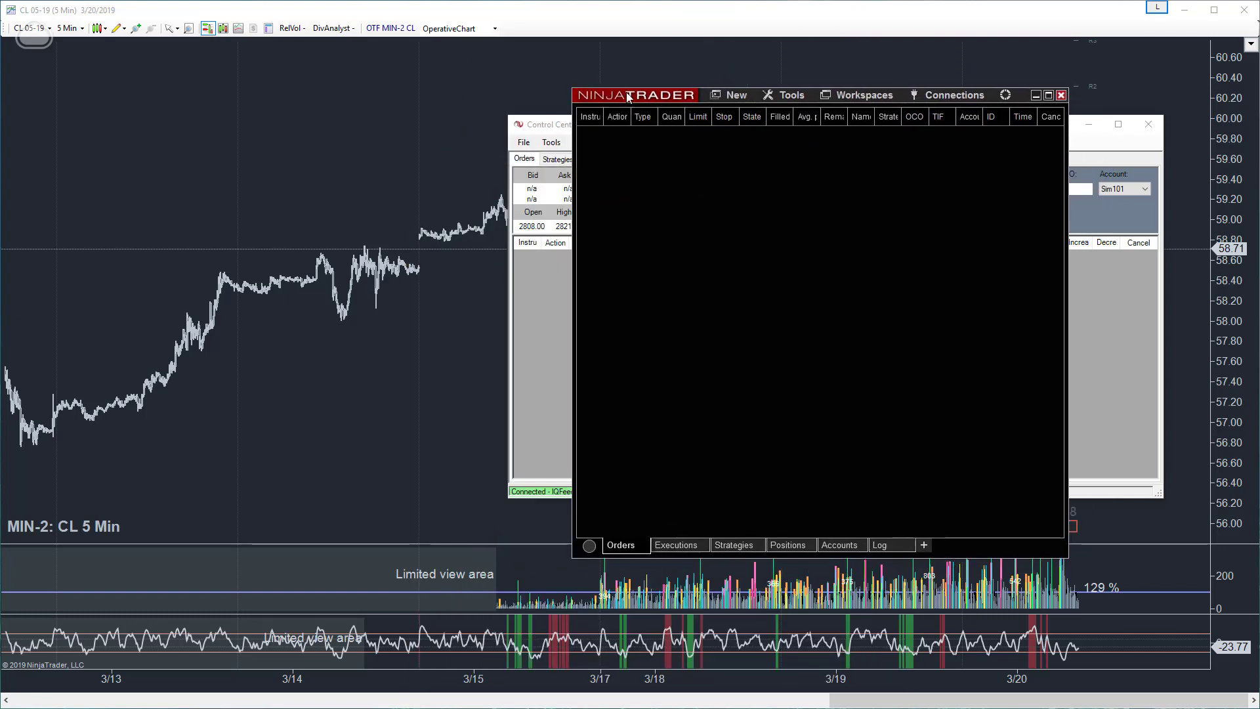
pyautogui.click(518, 282)
pyautogui.moveTo(520, 283); pyautogui.dragTo(580, 283)
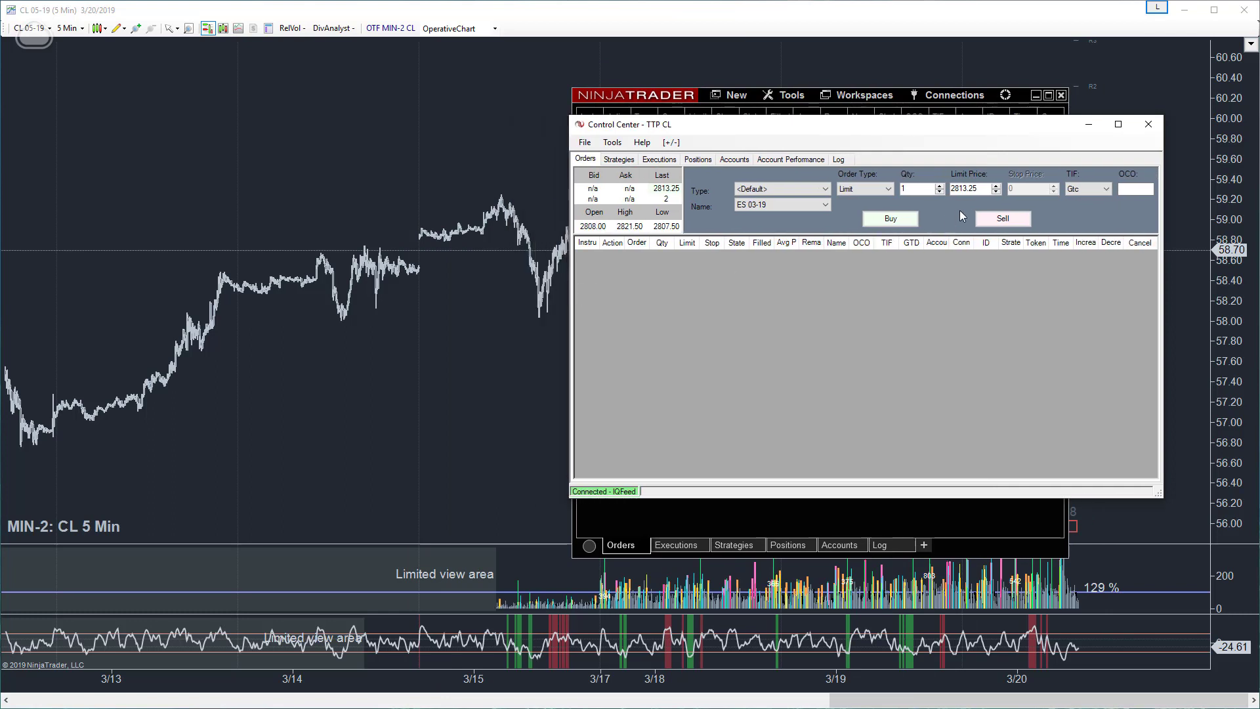
pyautogui.click(1085, 125)
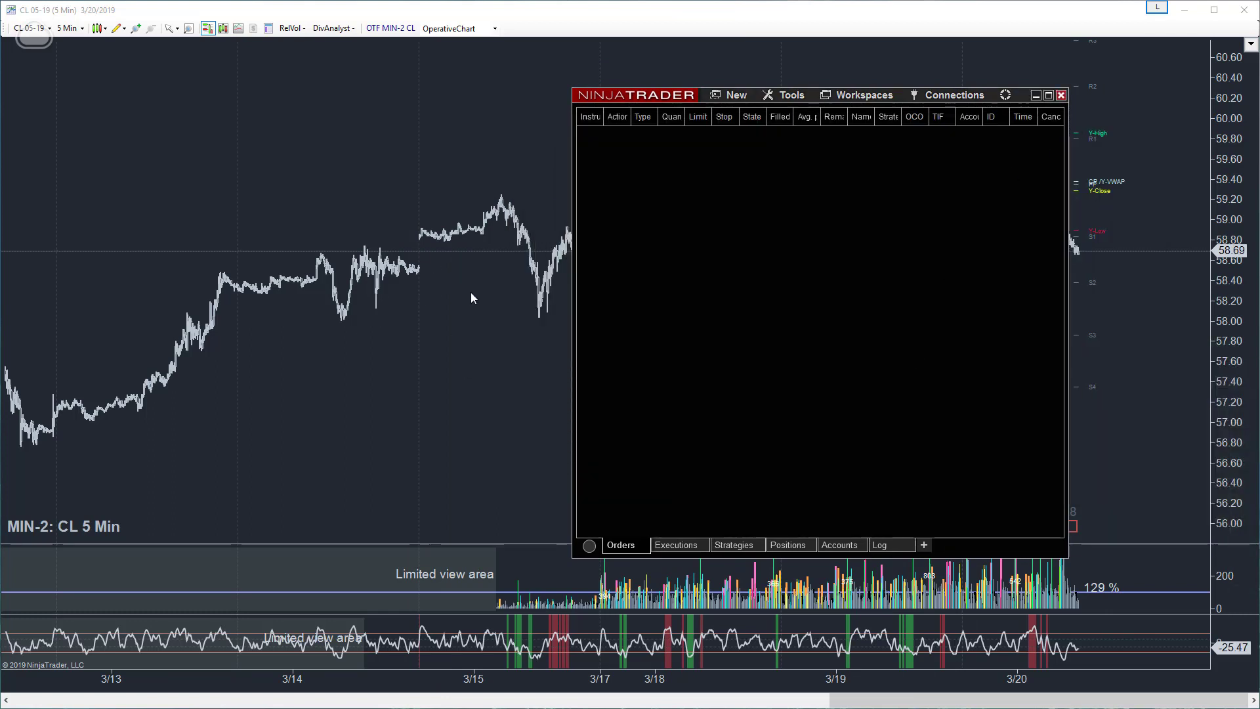
pyautogui.moveTo(573, 334); pyautogui.dragTo(637, 333)
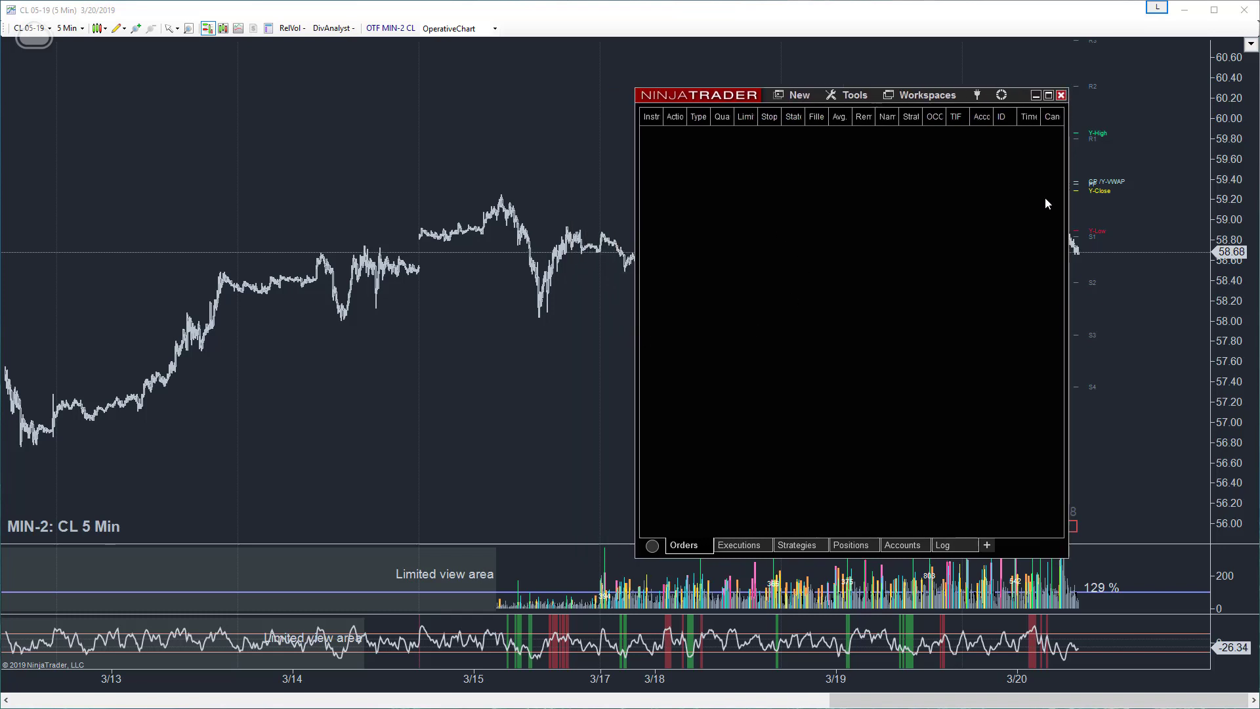
pyautogui.click(1070, 209)
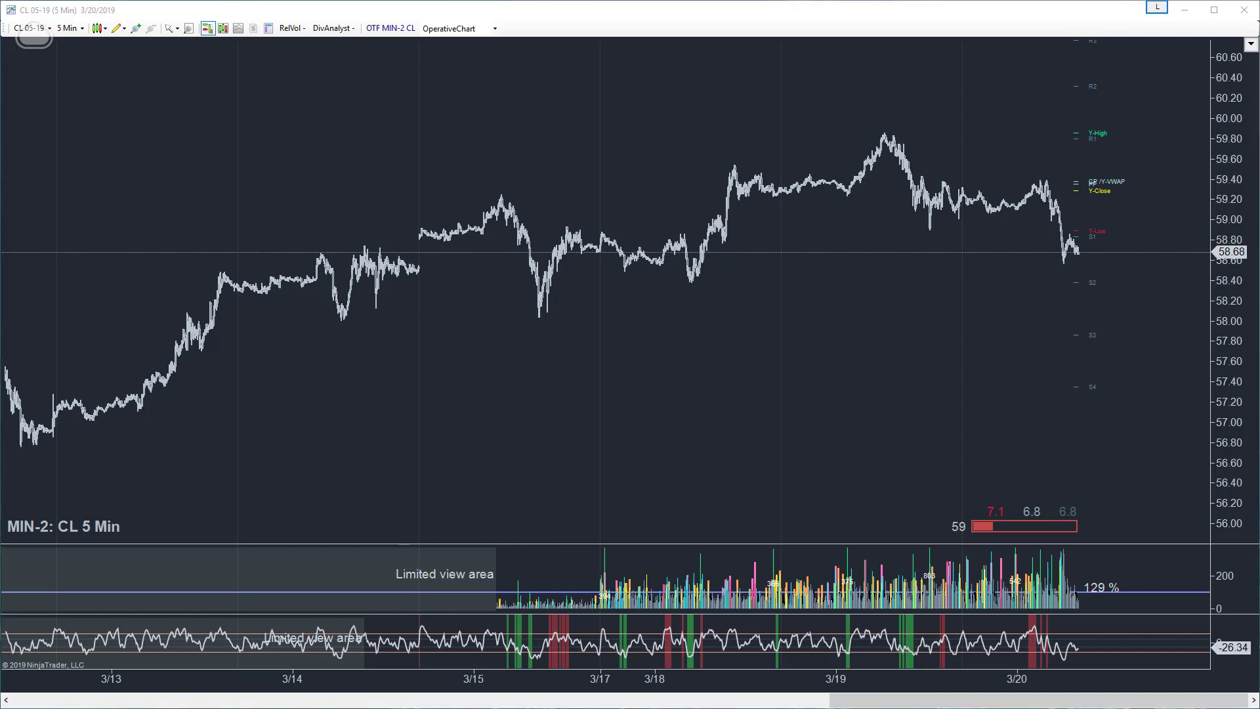
pyautogui.hotkey('alt', 'Tab')
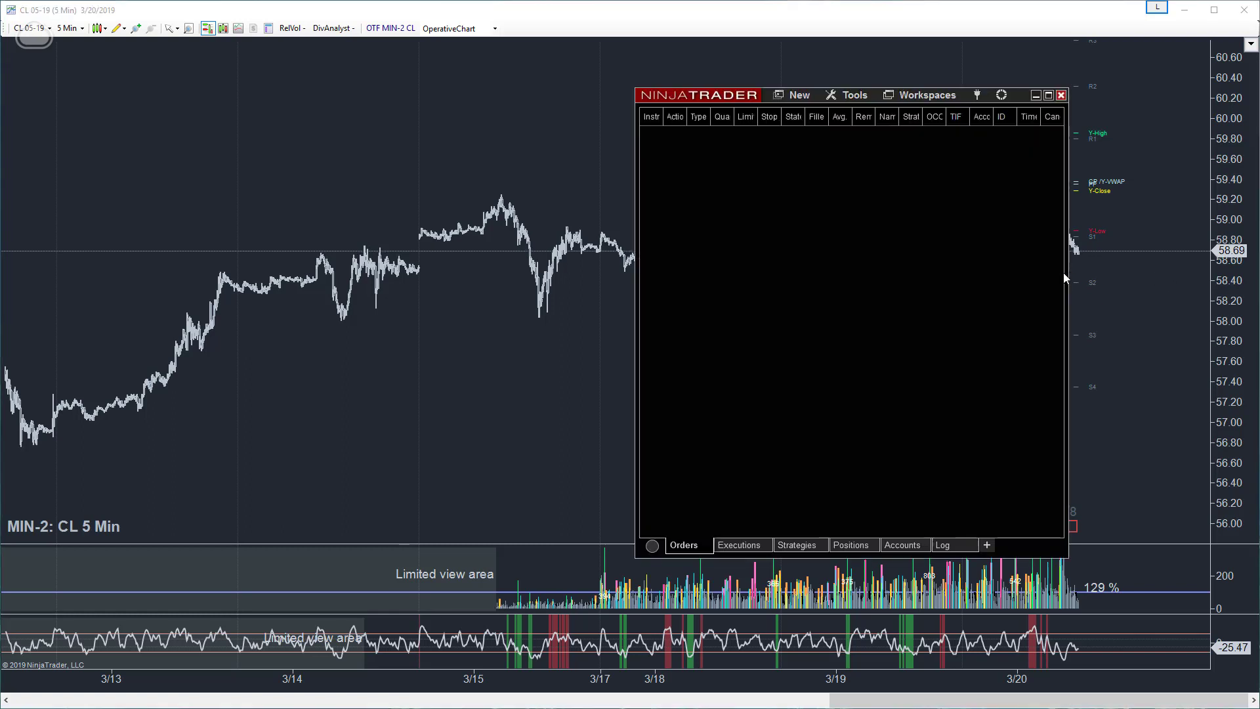
pyautogui.moveTo(1067, 273); pyautogui.dragTo(1229, 272)
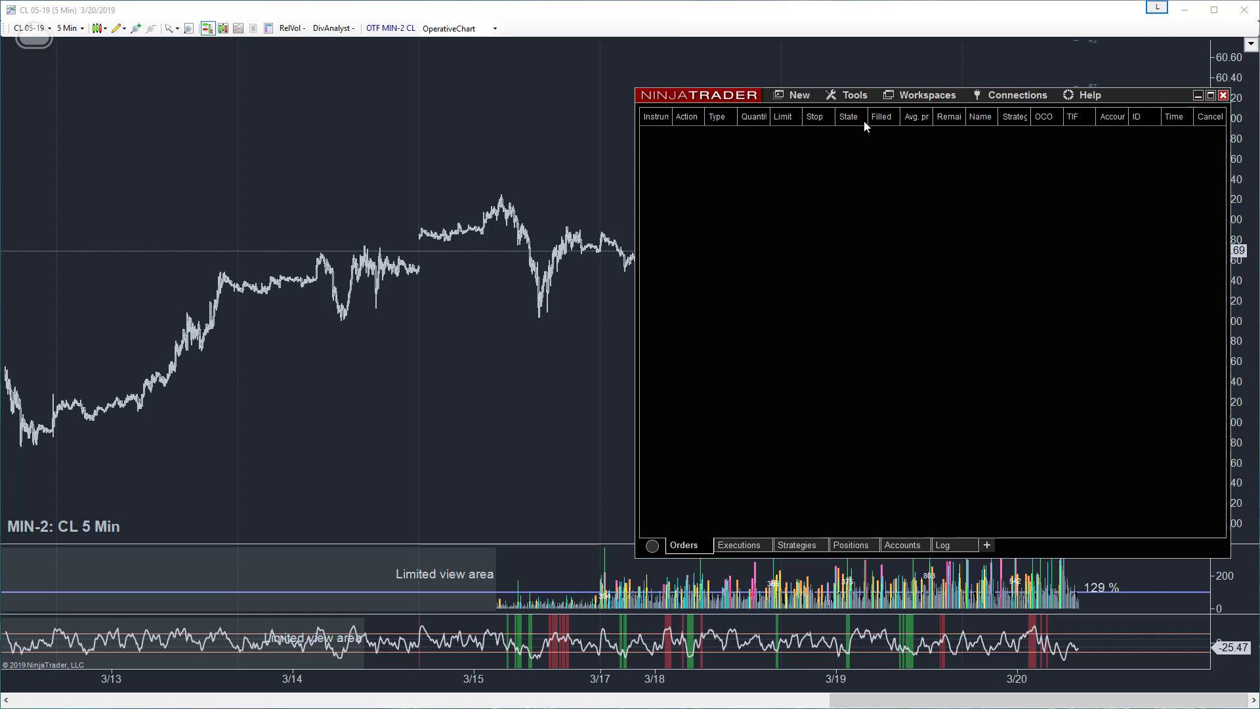
# - Search the NinjaTrader instrument list for "cl" and open the CL Crude Oil Futures entry for editing
pyautogui.click(847, 98)
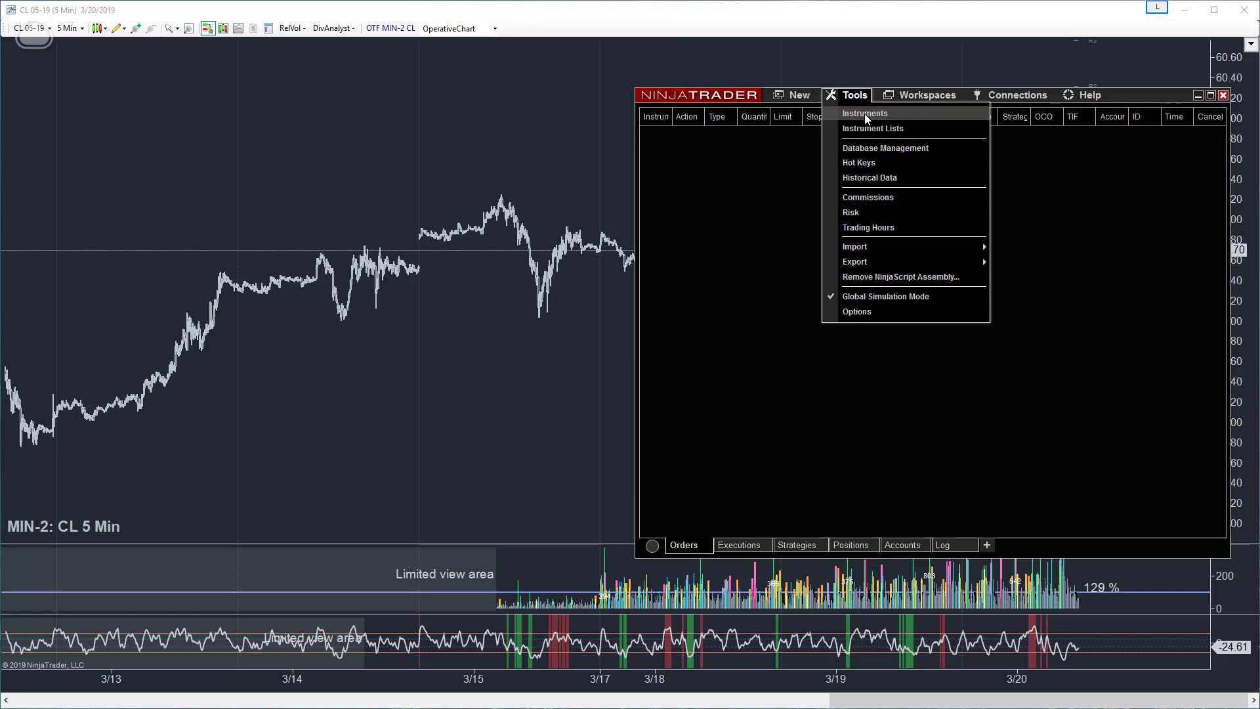
pyautogui.click(865, 113)
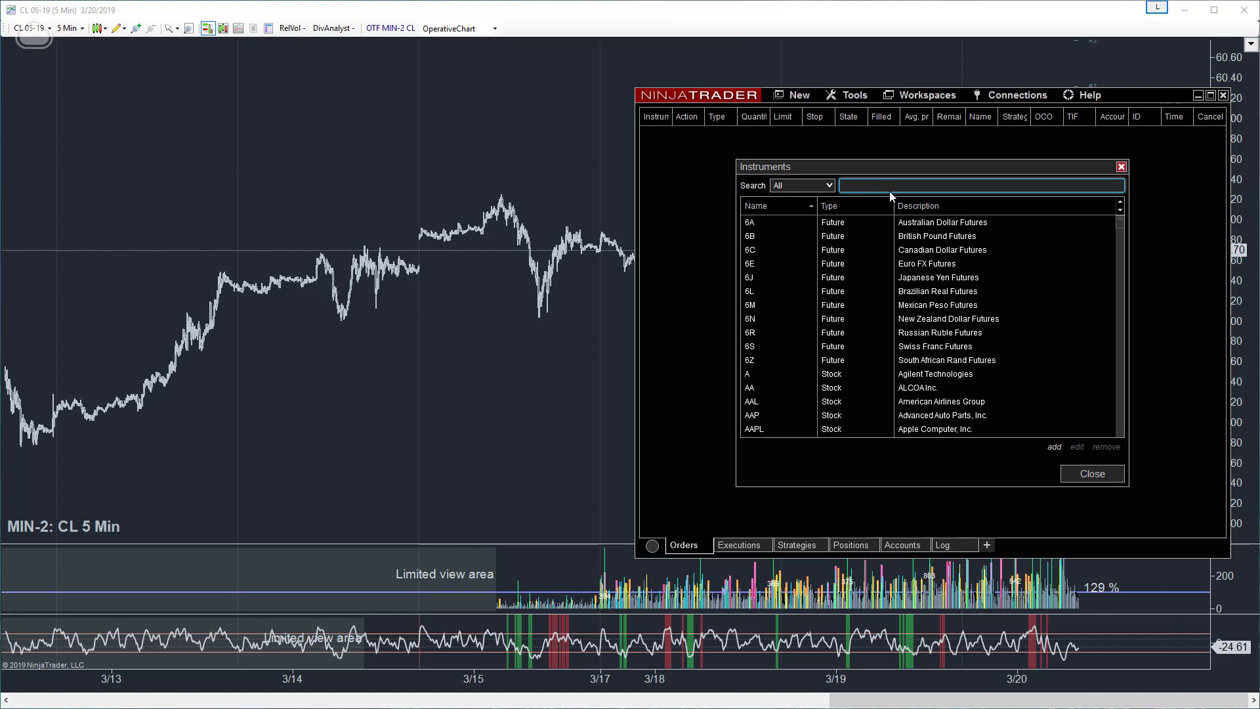
pyautogui.write('cl')
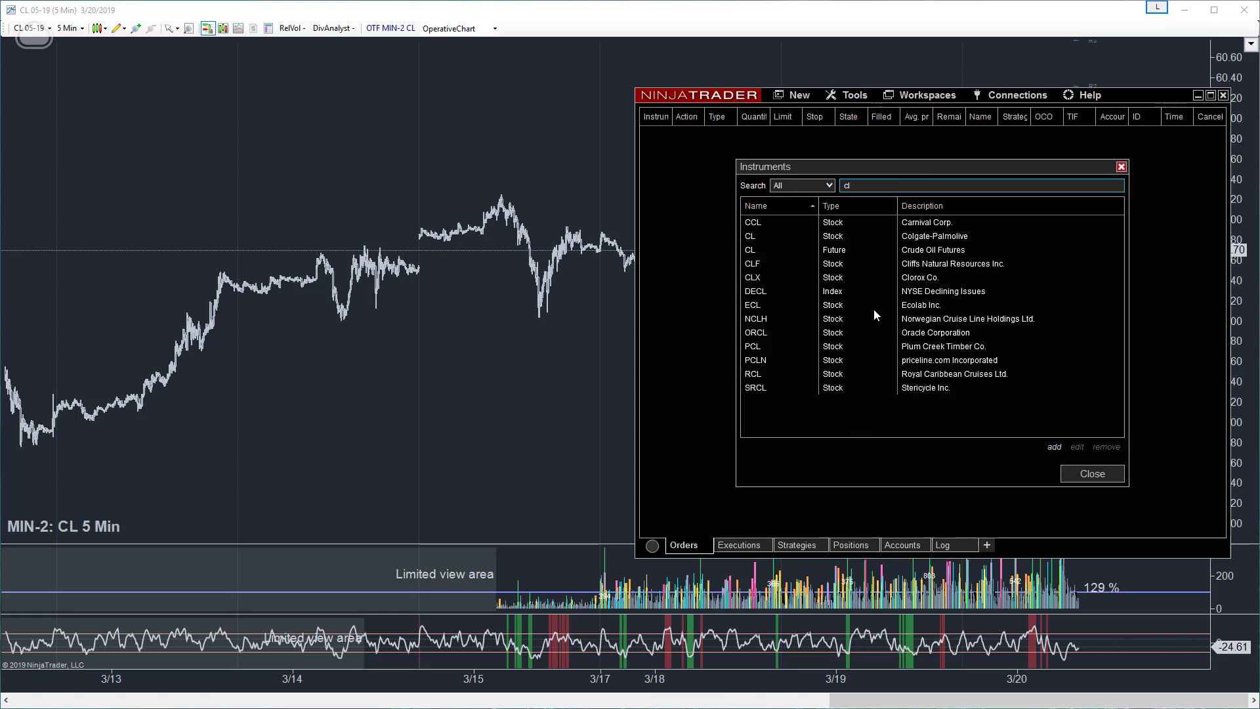
pyautogui.click(751, 238)
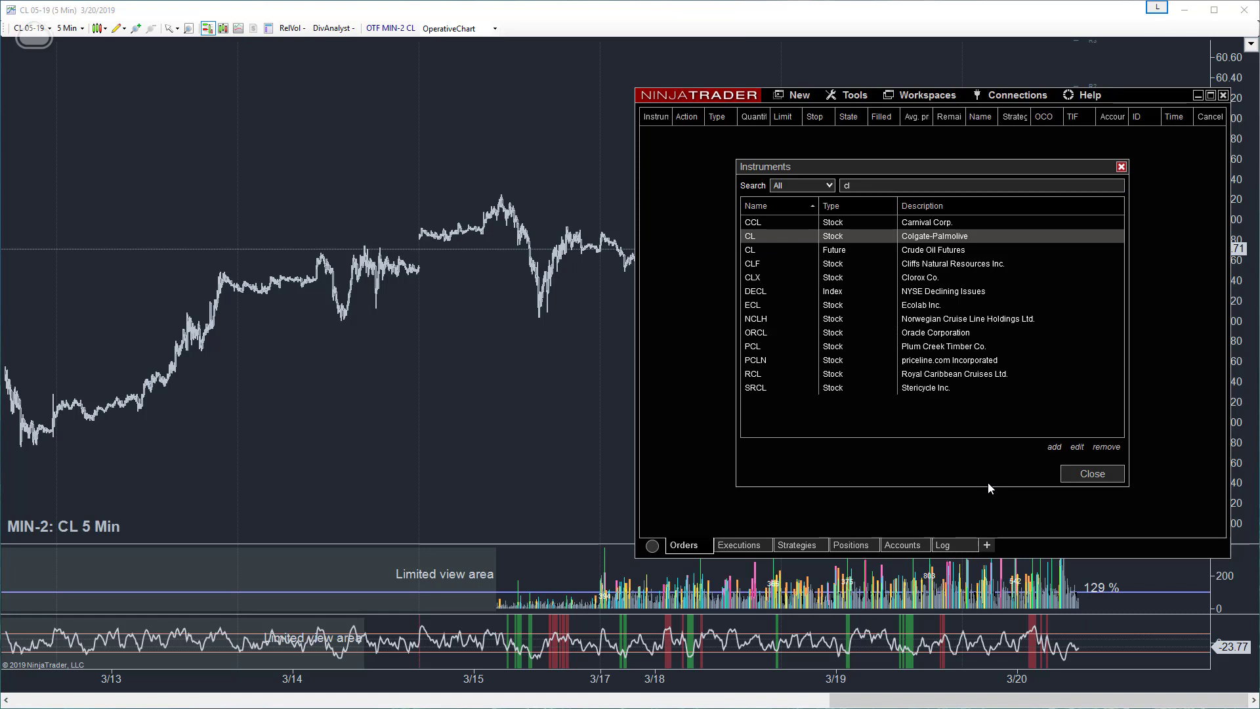
pyautogui.click(755, 251)
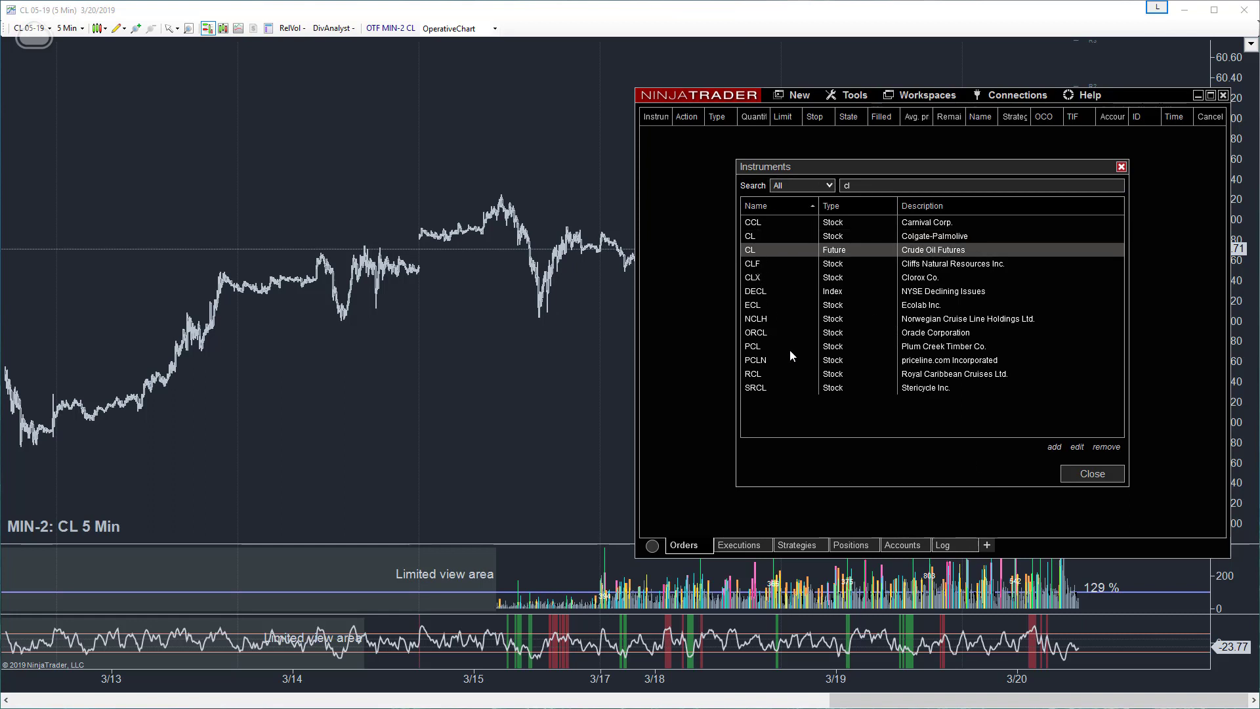
pyautogui.click(1078, 449)
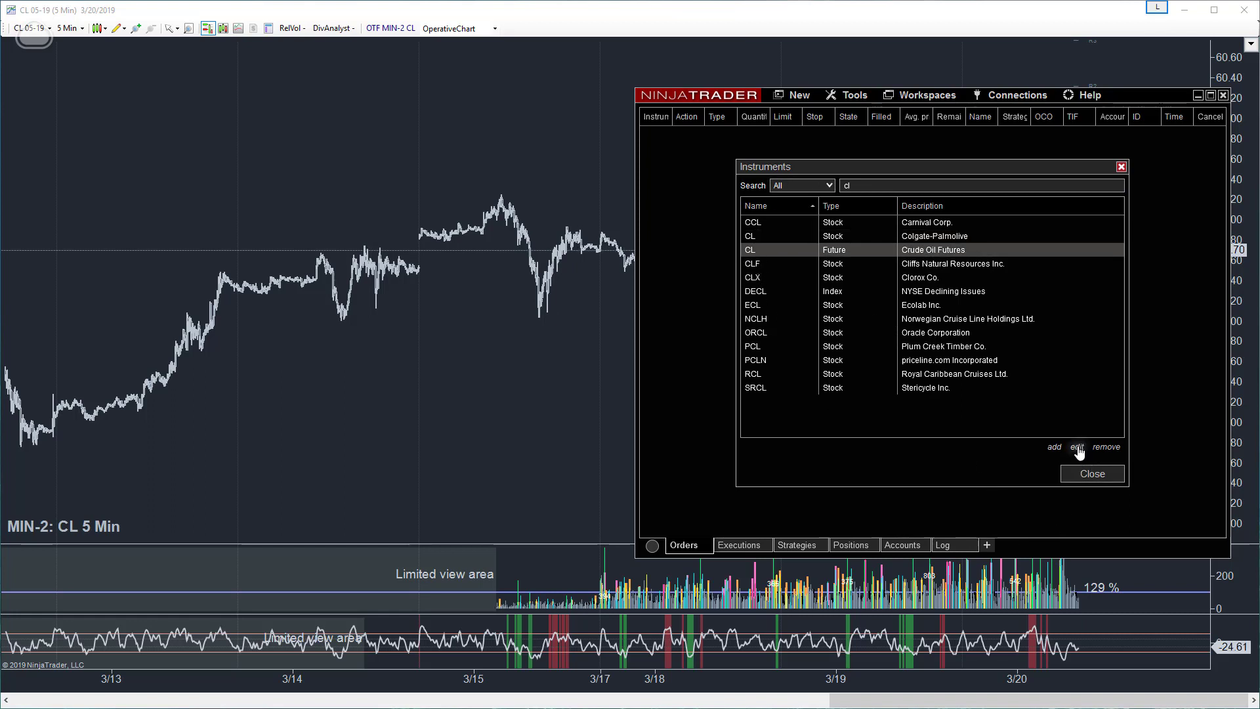
# - Open the contract months of the Crude Oil future and select the offset value of the 05-19 contract
pyautogui.scroll(-5, 1009, 360)
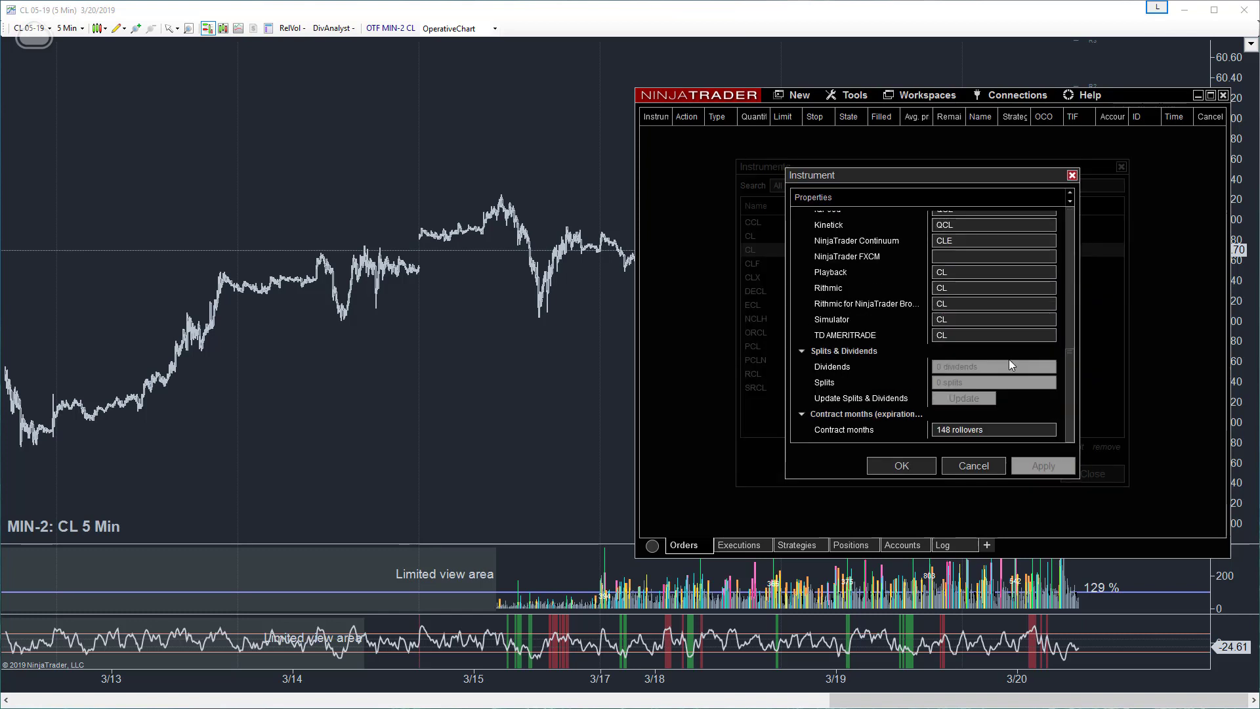
pyautogui.click(1014, 428)
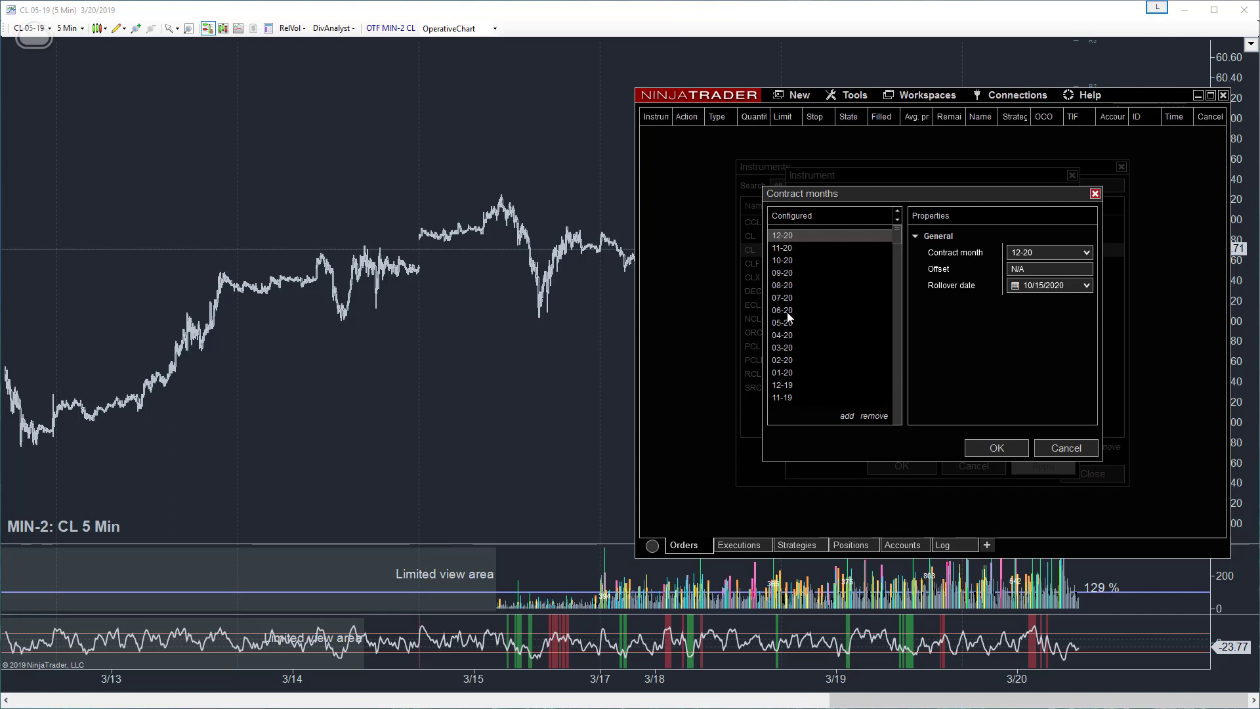
pyautogui.scroll(-3, 791, 401)
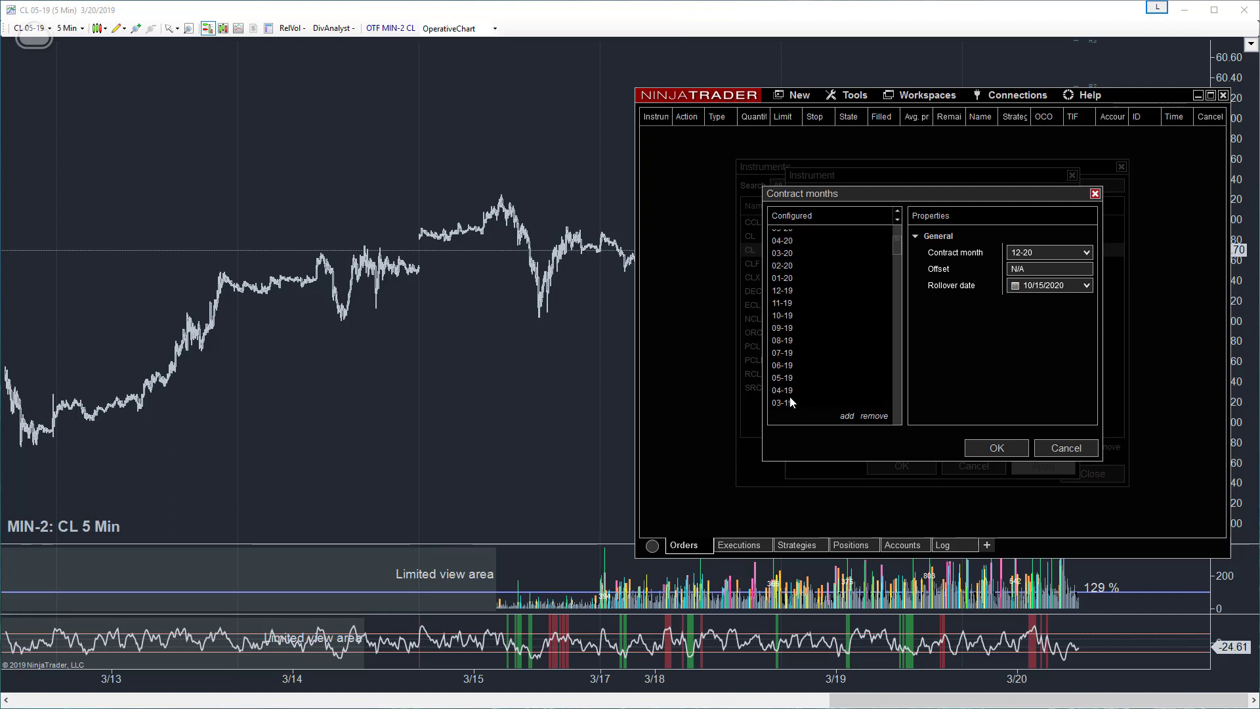
pyautogui.click(787, 379)
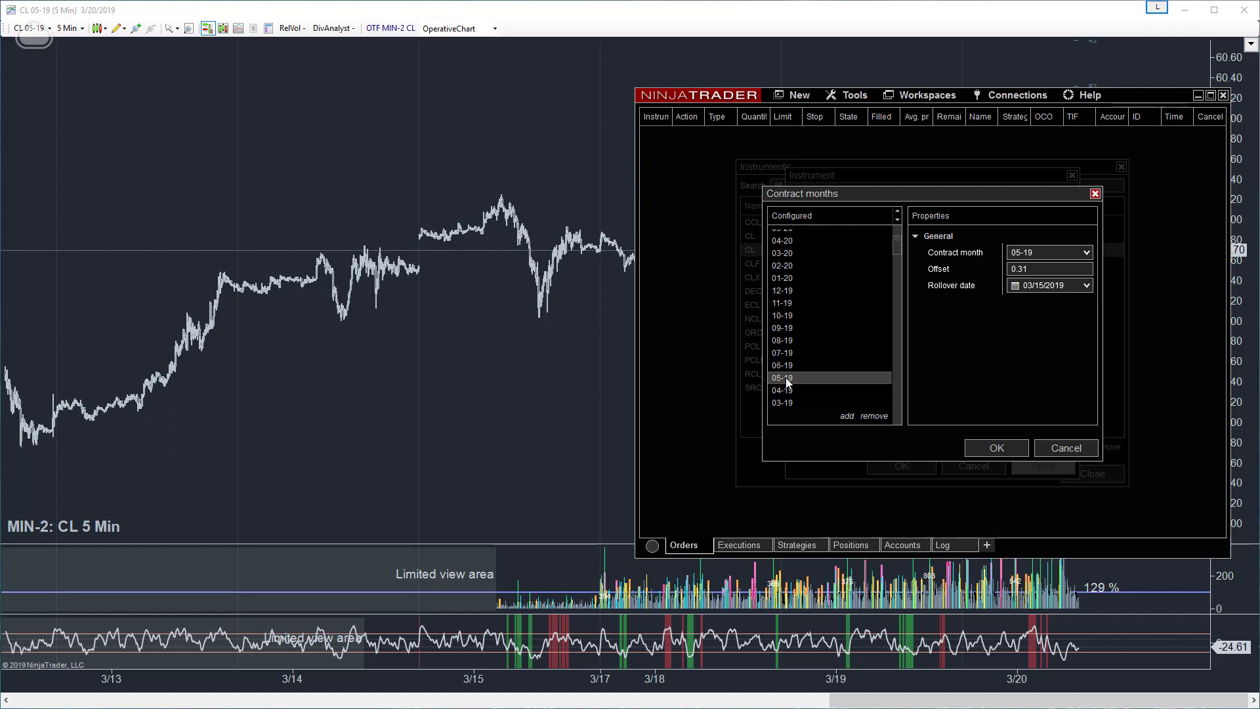
pyautogui.click(1039, 266)
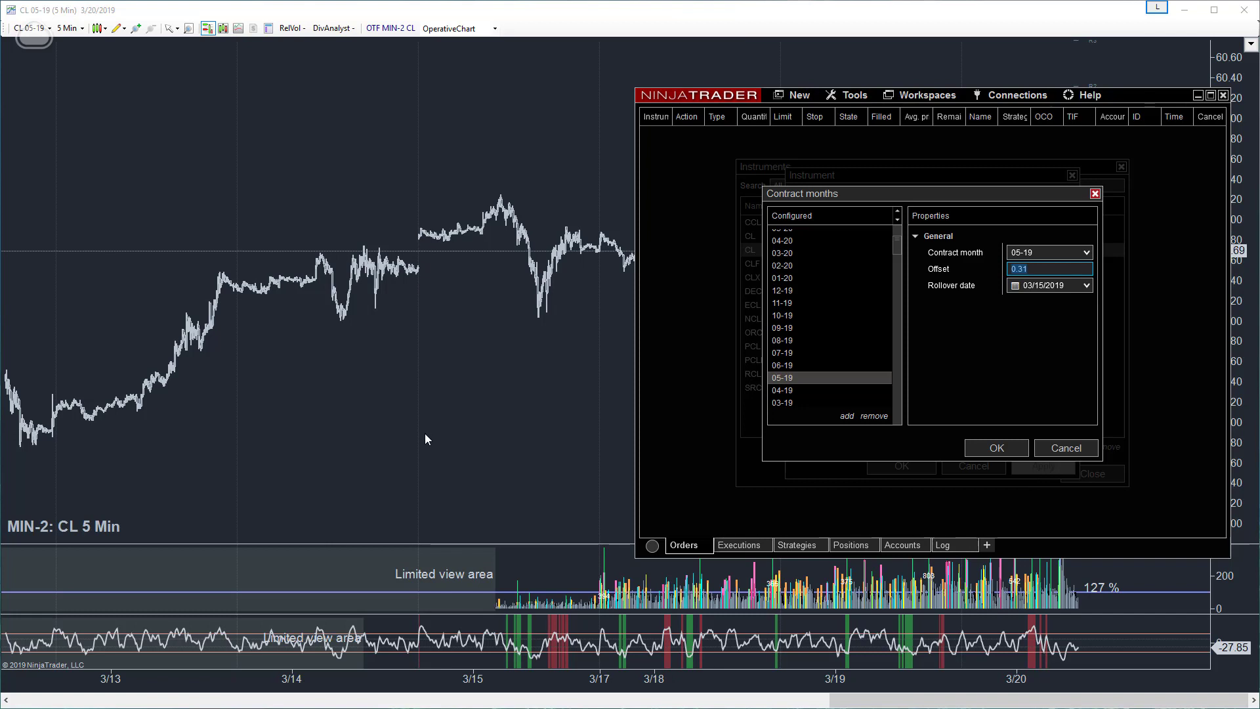
# - Examine the price gap between the two sessions at the 3/14 rollover on the CL 5-minute chart
pyautogui.moveTo(425, 438); pyautogui.dragTo(1056, 454)
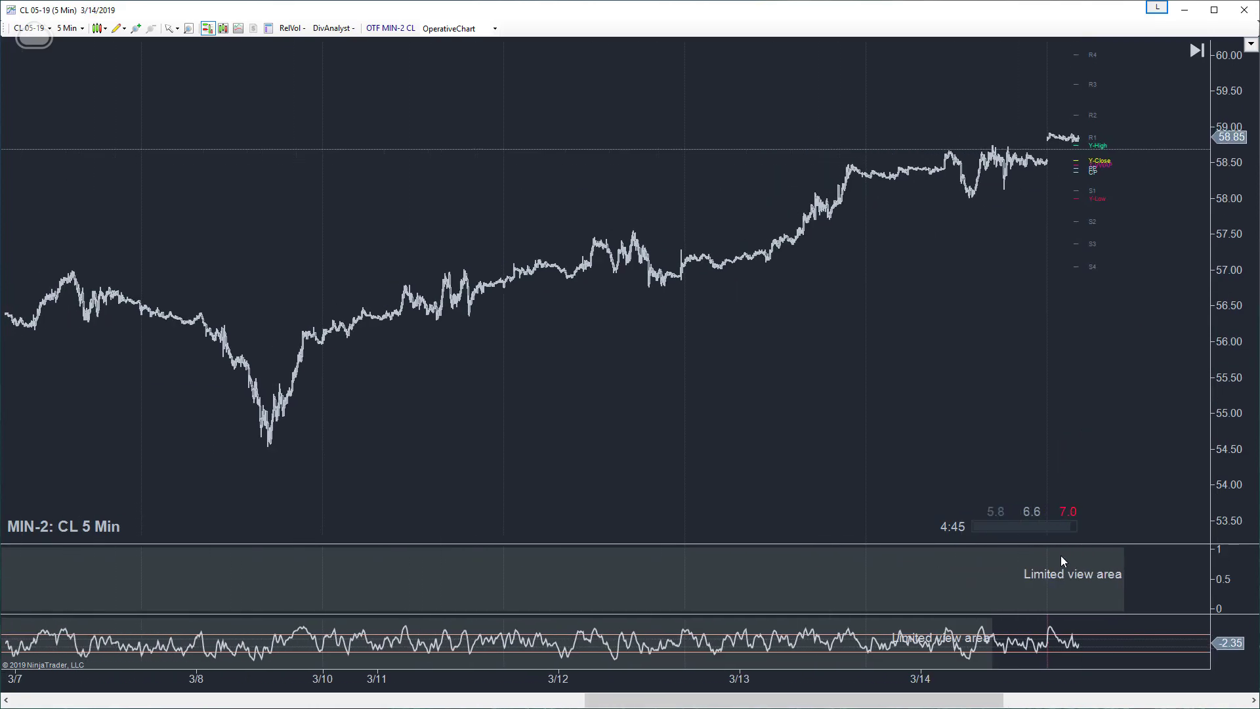
pyautogui.moveTo(1091, 686); pyautogui.dragTo(148, 611)
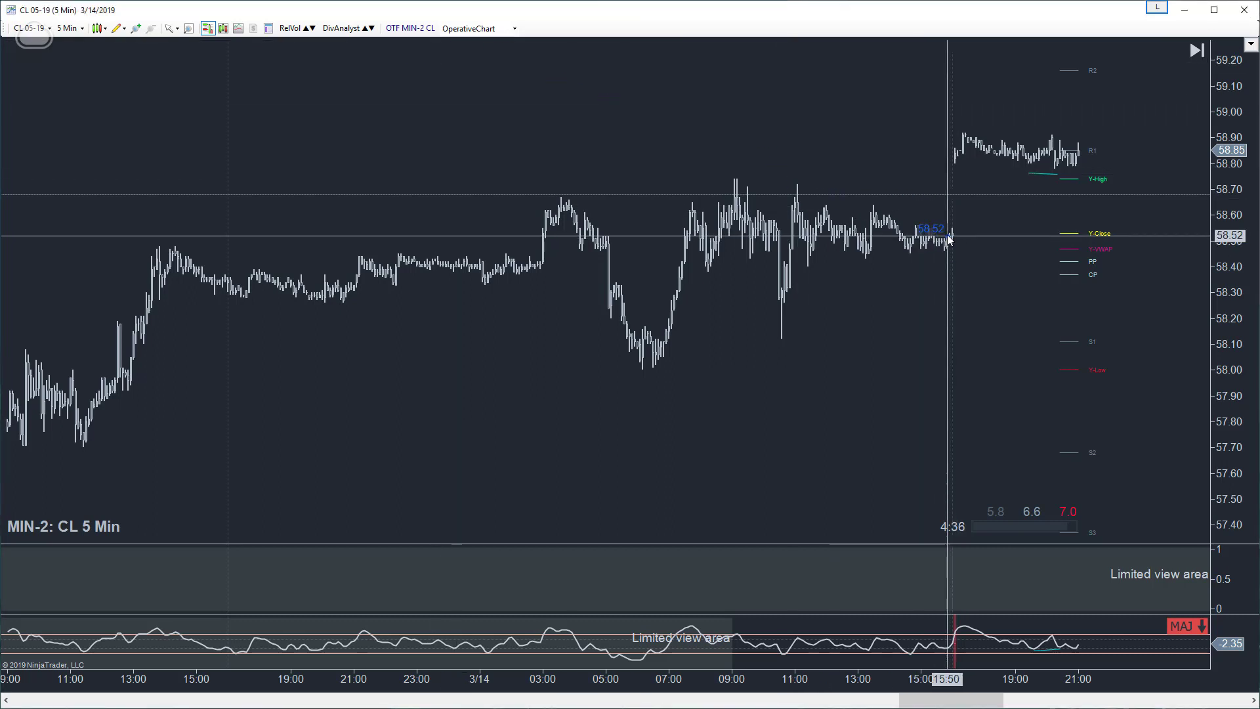
pyautogui.moveTo(951, 233); pyautogui.dragTo(952, 155)
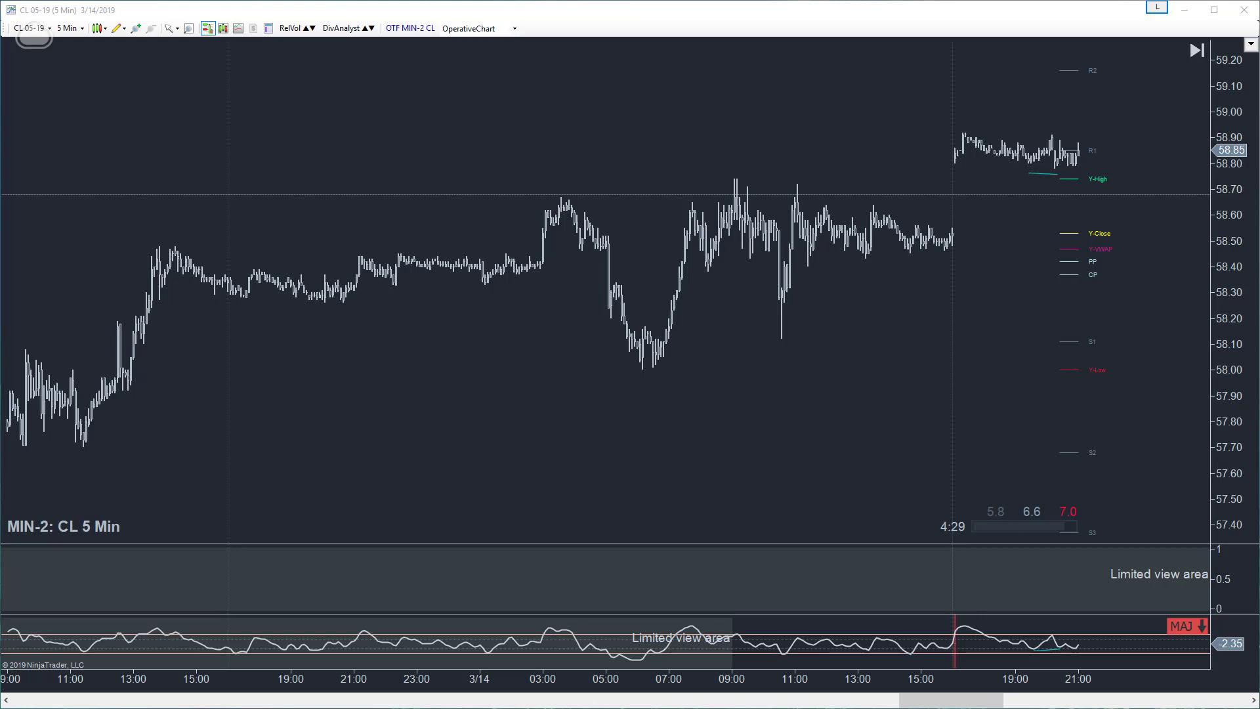
# - Copy the 05-19 contract's offset in the contract months dialog, accept the instrument dialogs and close the instrument list
pyautogui.hotkey('alt', 'Tab')
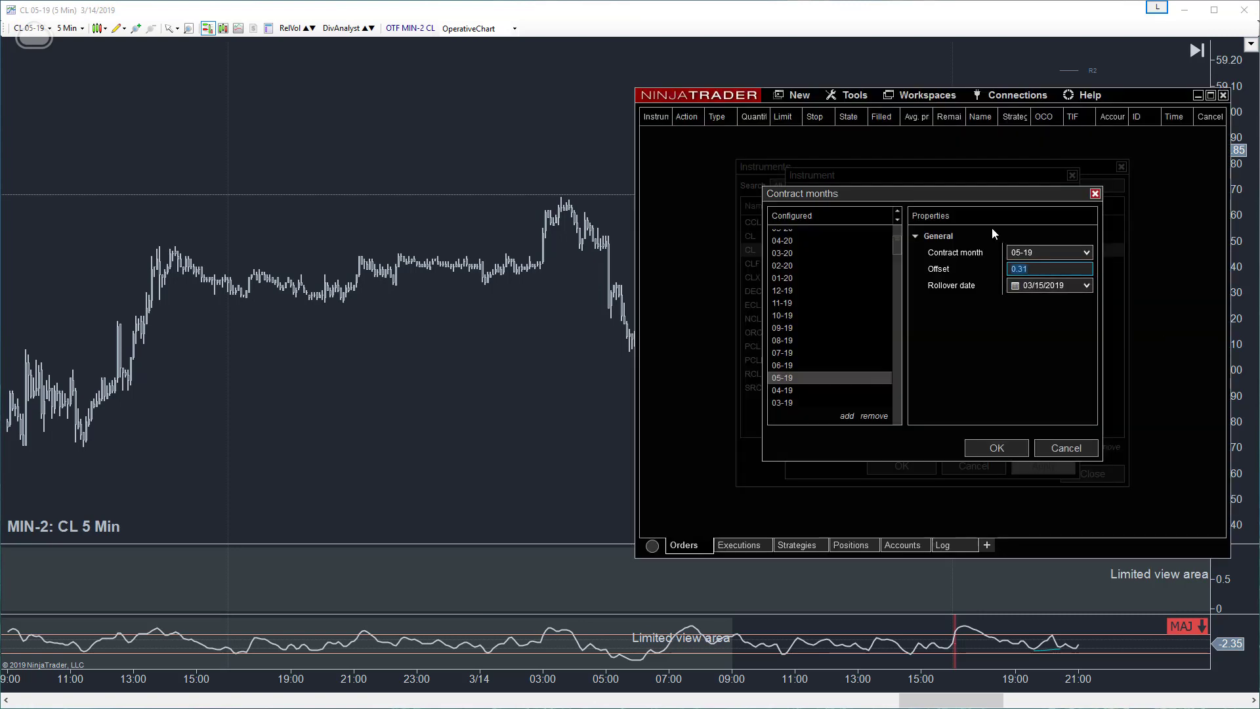
pyautogui.rightClick(1022, 272)
pyautogui.click(1057, 299)
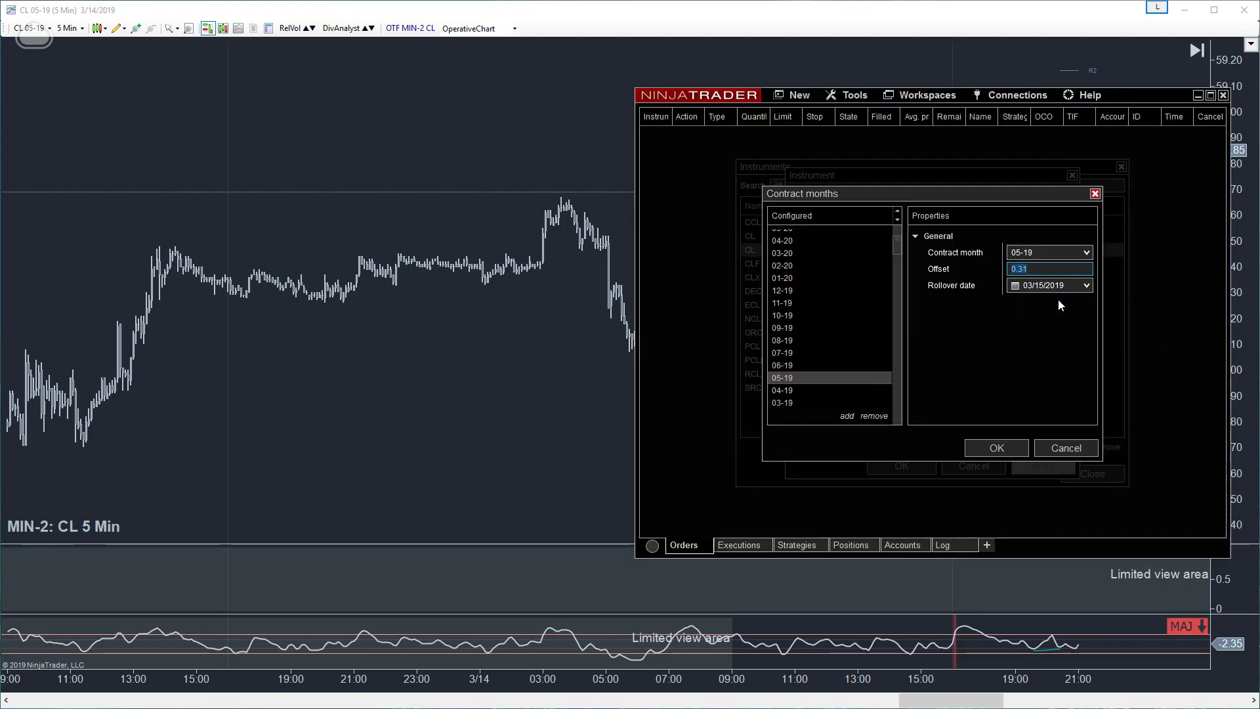
pyautogui.click(996, 448)
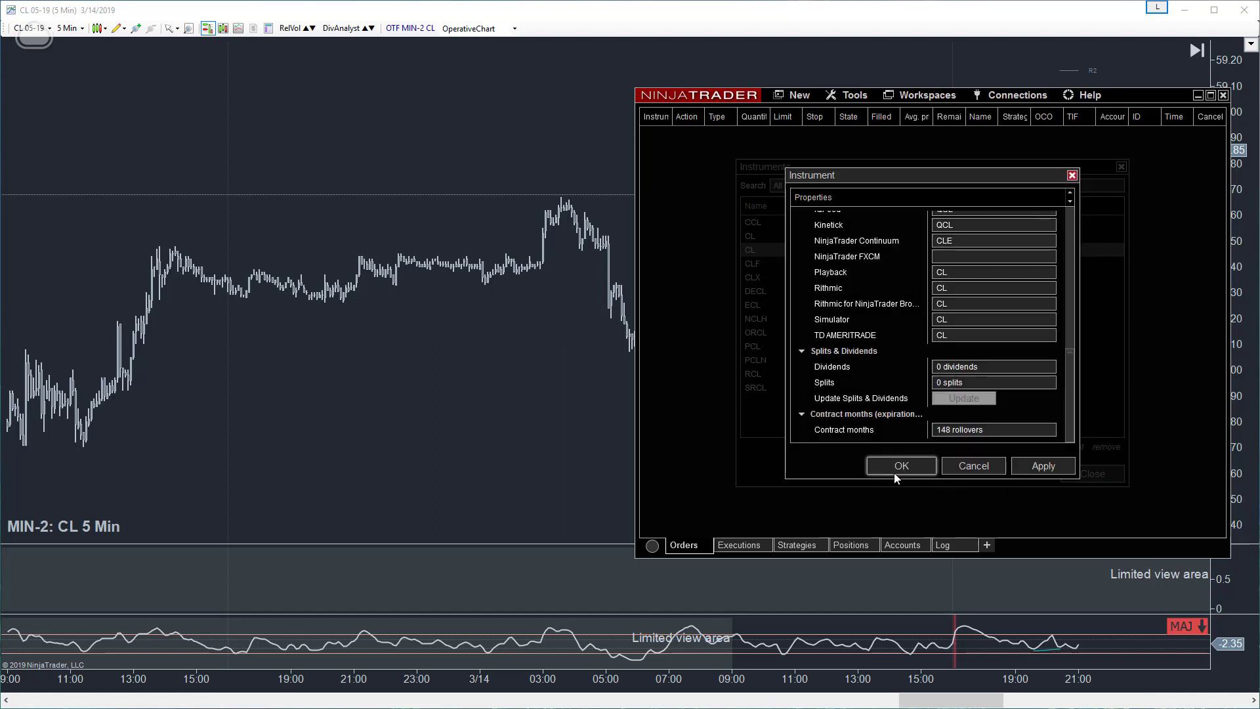
pyautogui.click(895, 471)
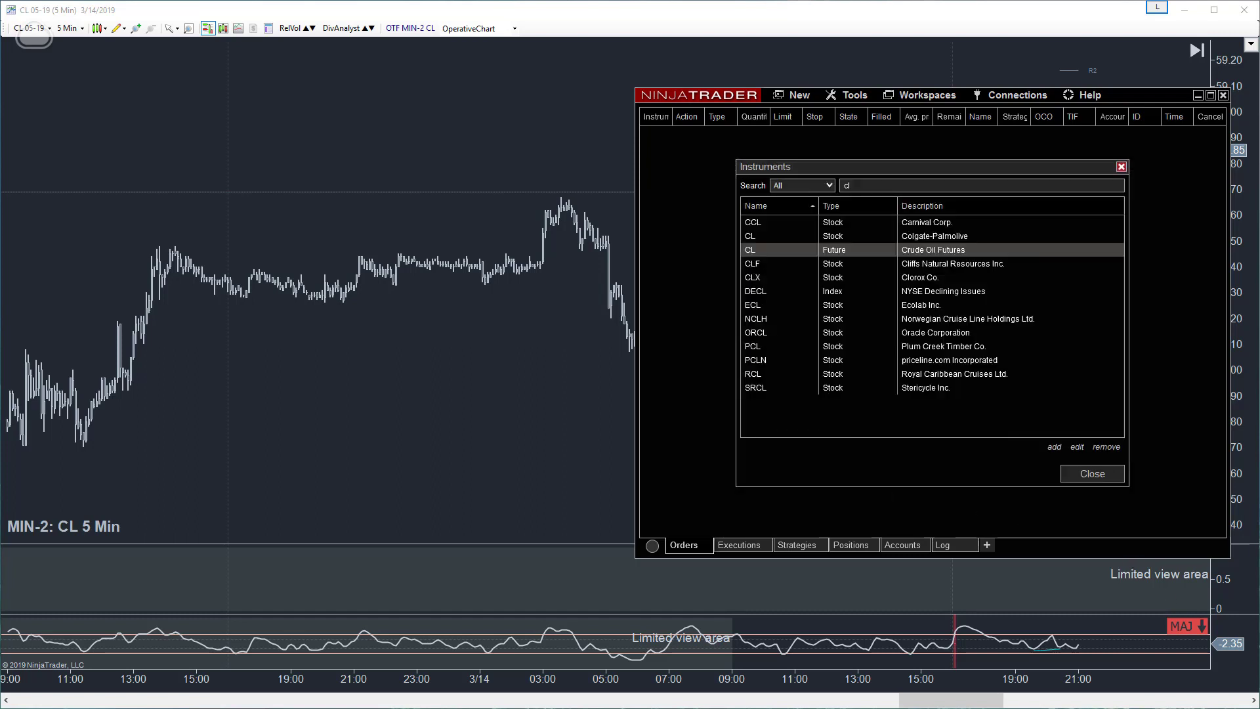
pyautogui.click(1091, 474)
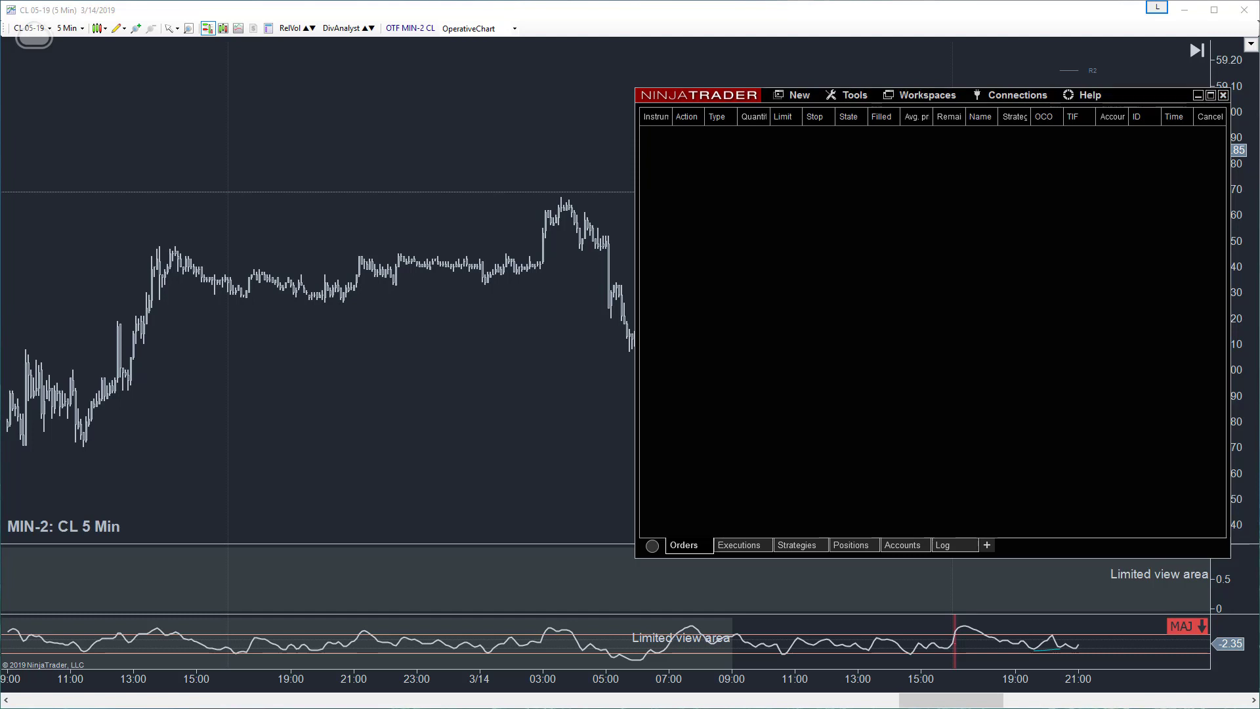
# - Switch to the TTP CL Control Center, open its Instrument Manager and search for instruments named CL
pyautogui.hotkey('alt', 'Tab')
pyautogui.click(613, 143)
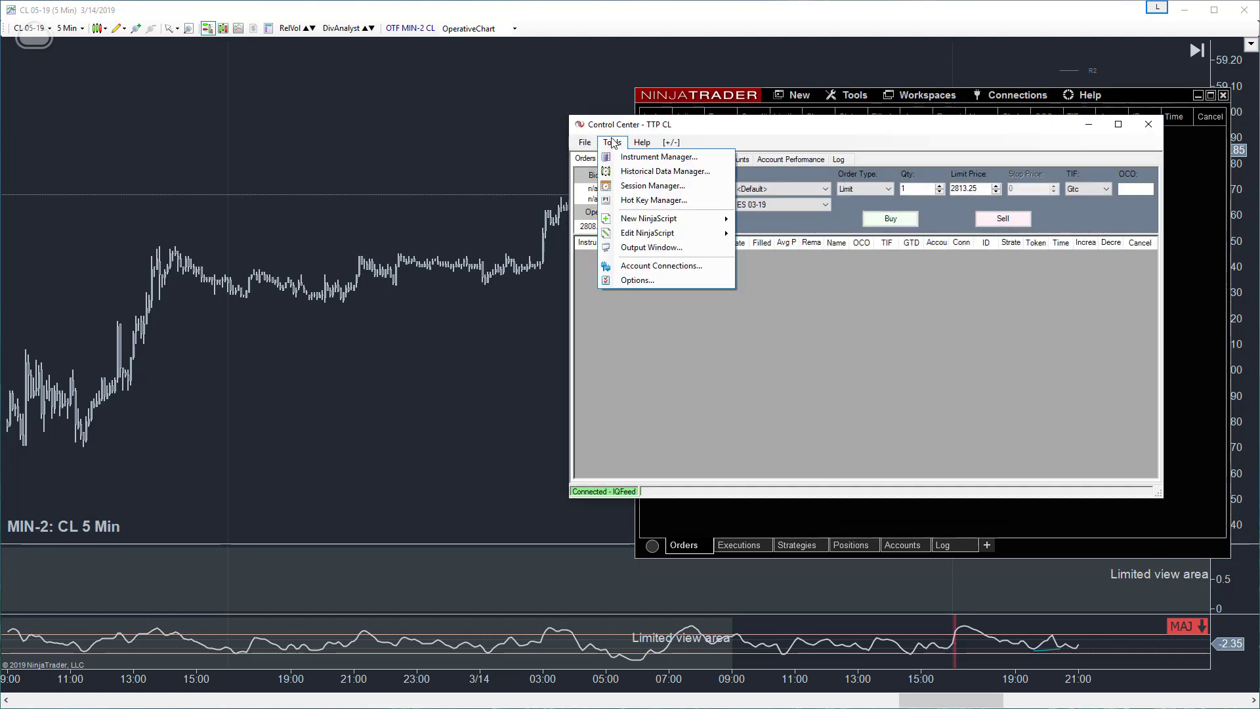
pyautogui.click(660, 162)
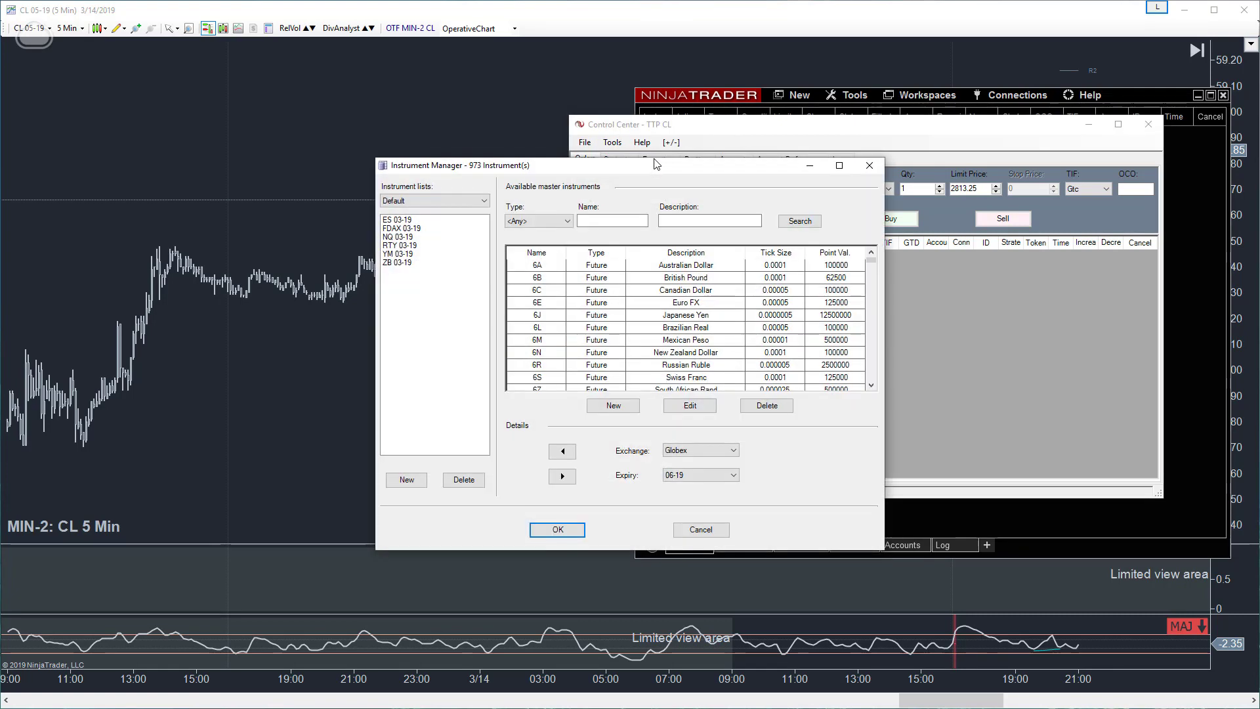
pyautogui.click(604, 221)
pyautogui.write('CLK')
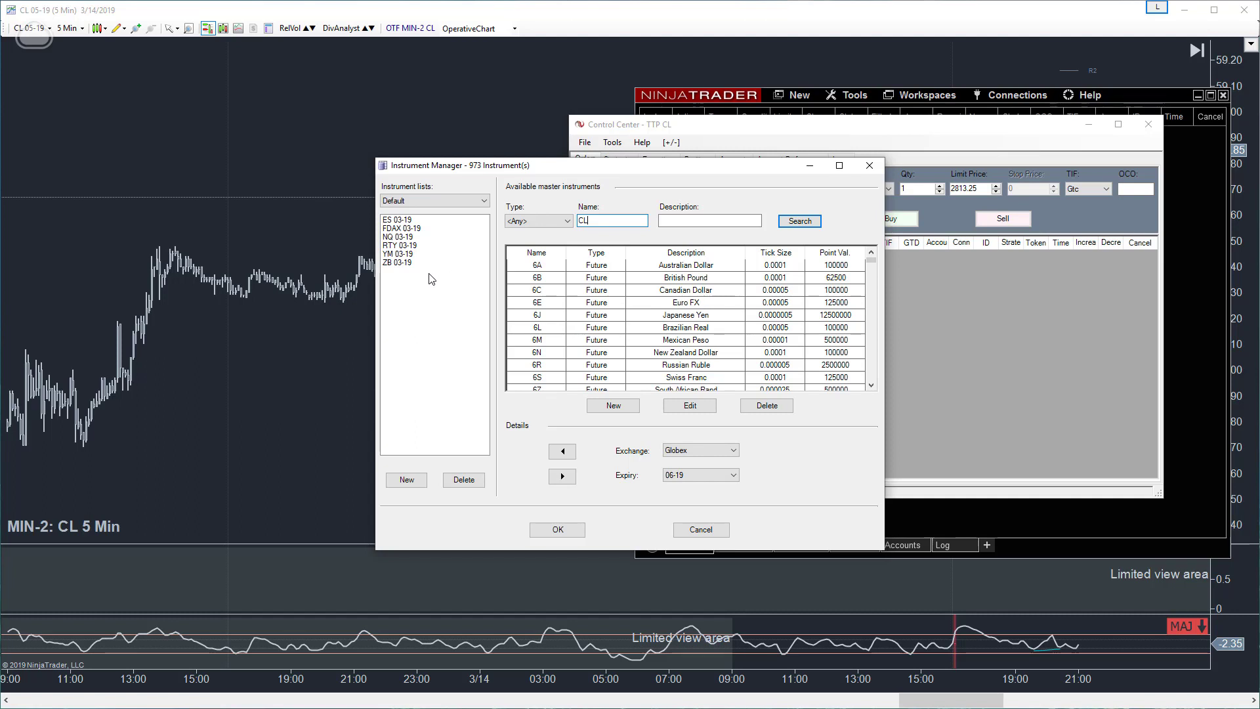
pyautogui.press('Return')
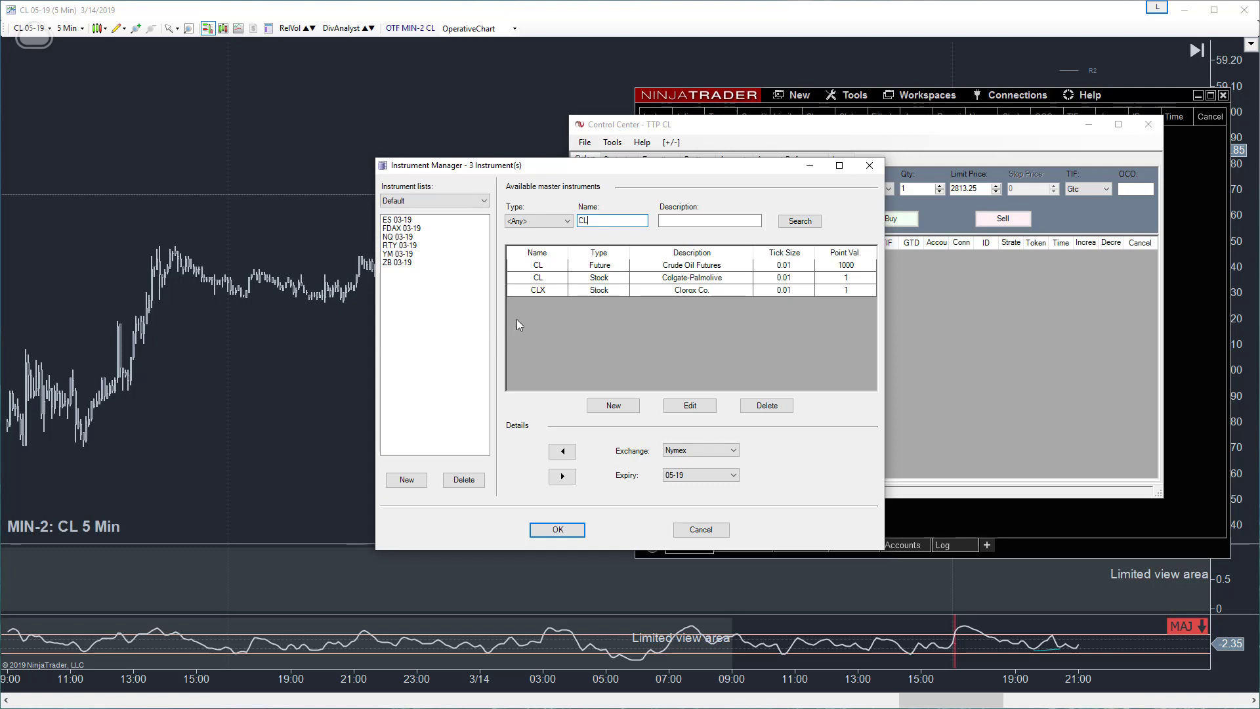
# - Add the Crude Oil Futures contracts CL 05-19 and CL 04-19 to the Default instrument list
pyautogui.click(536, 268)
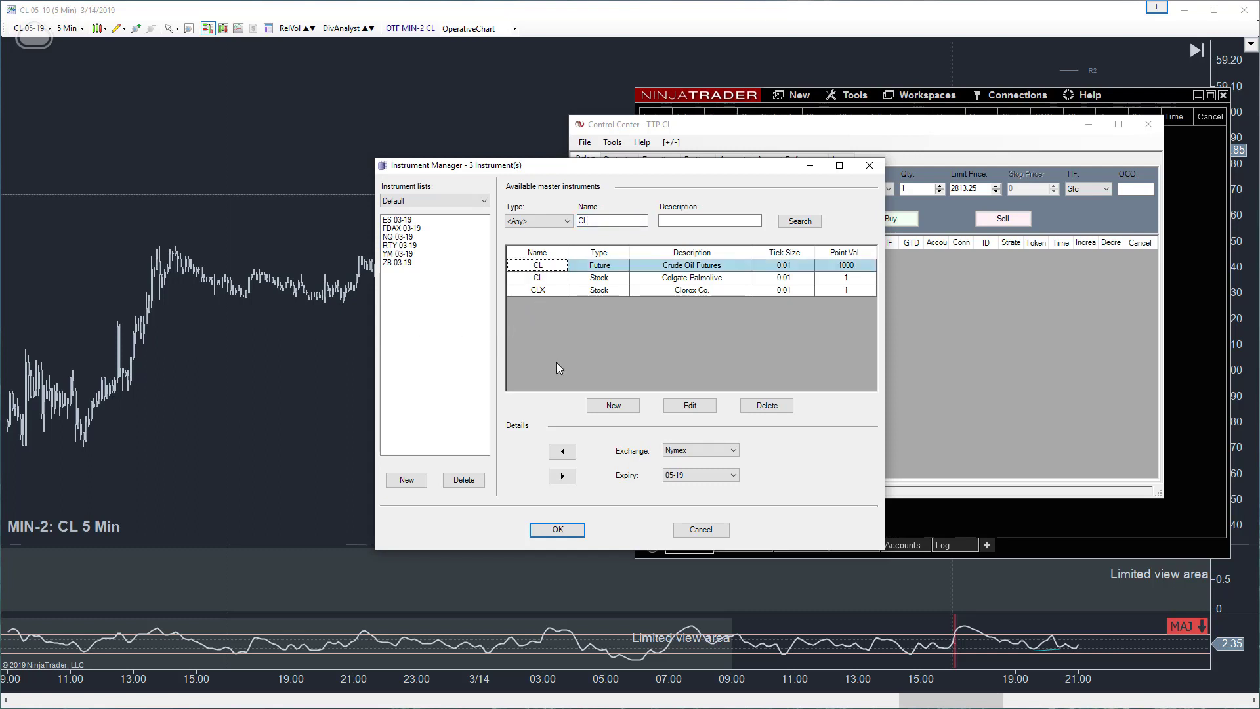
pyautogui.click(562, 452)
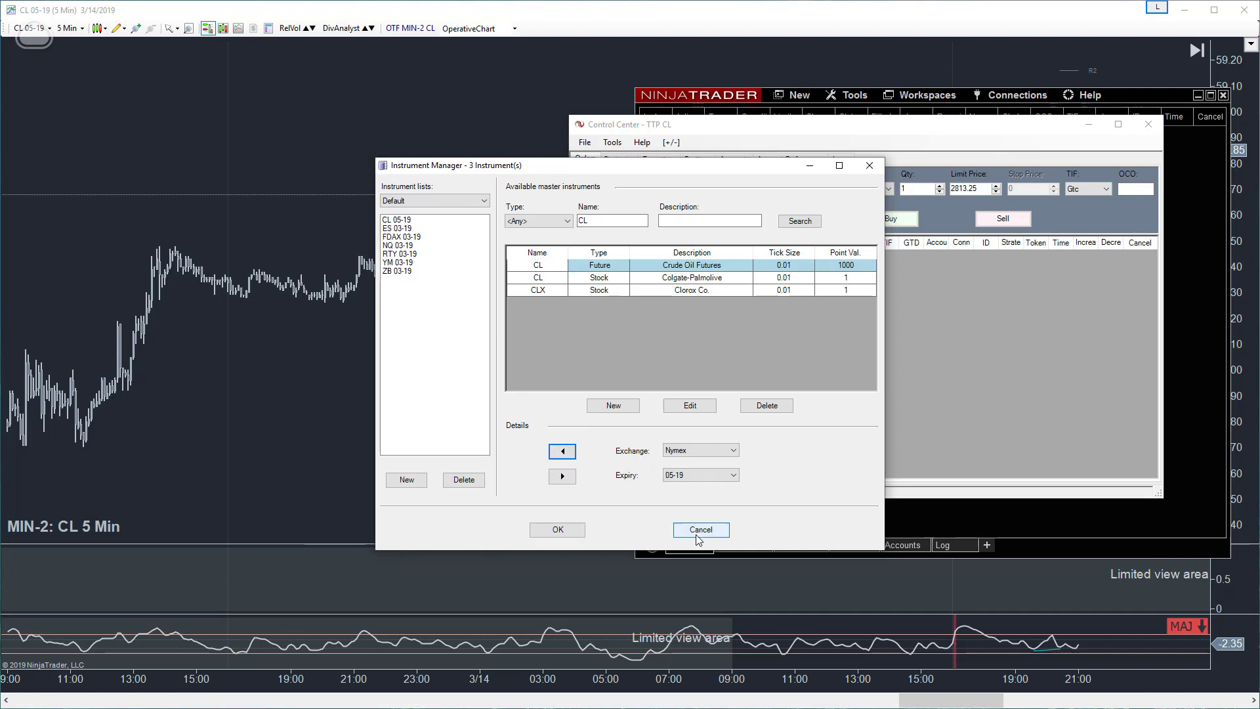
pyautogui.click(707, 476)
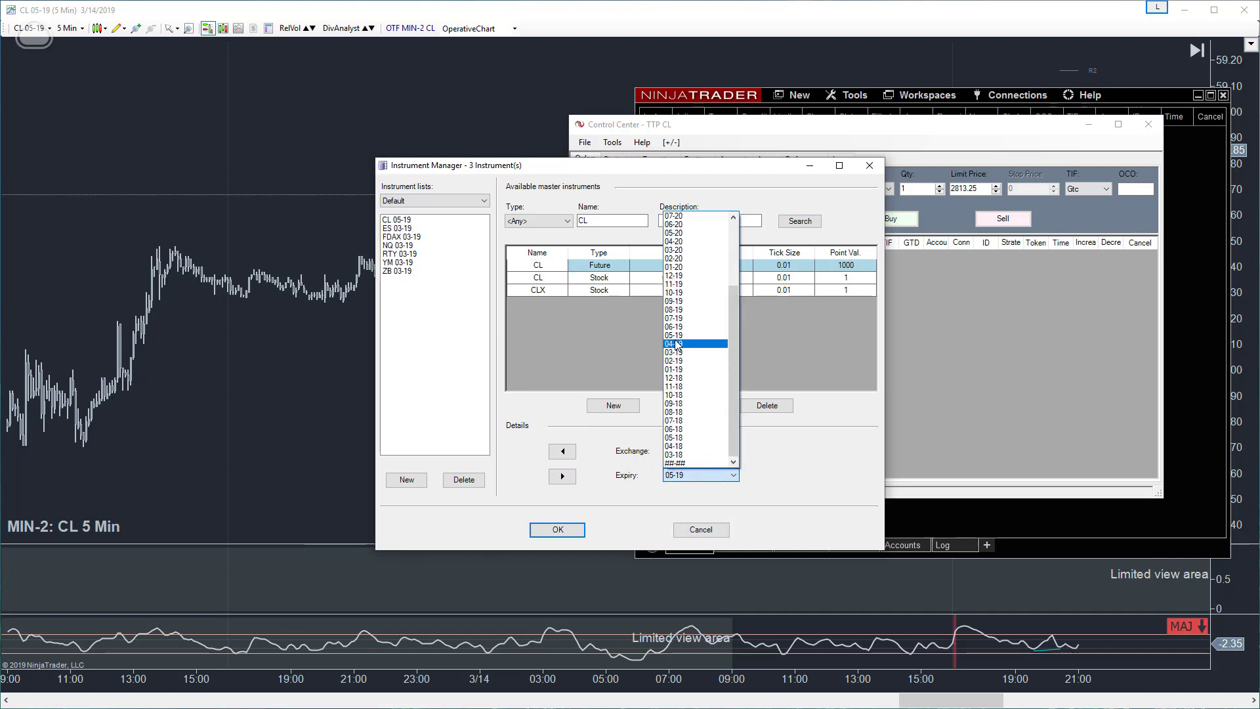
pyautogui.click(675, 344)
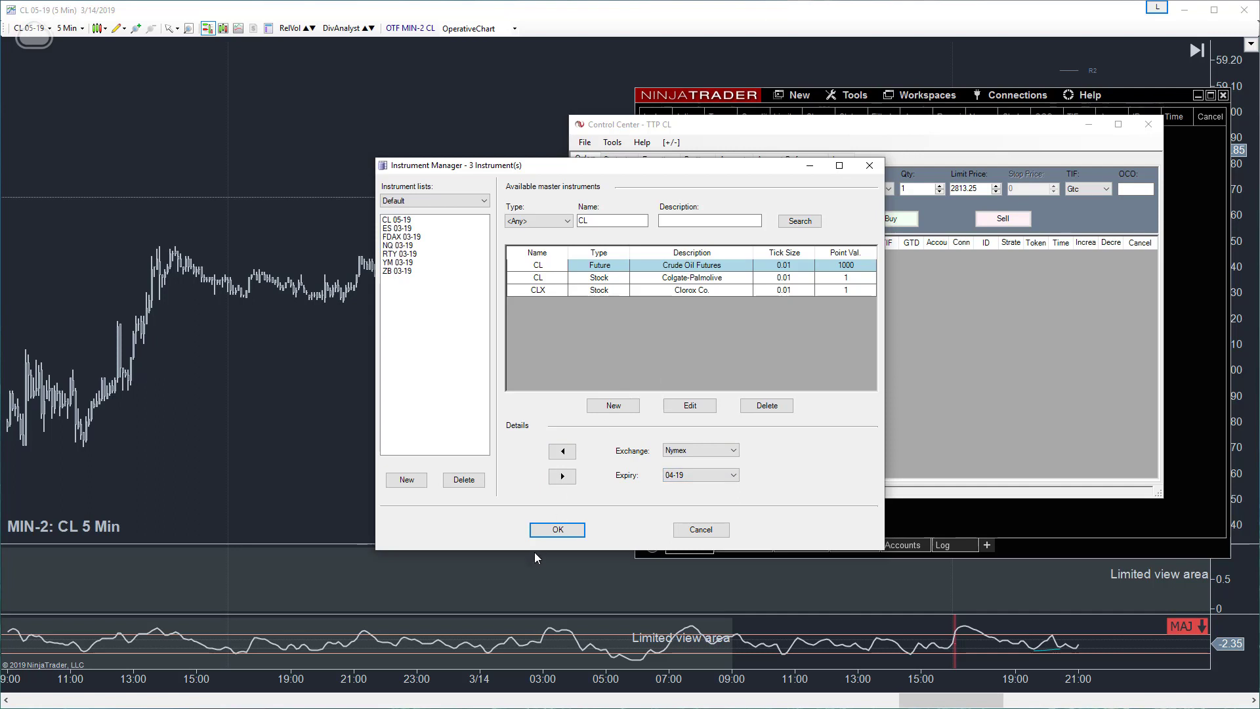
pyautogui.click(566, 452)
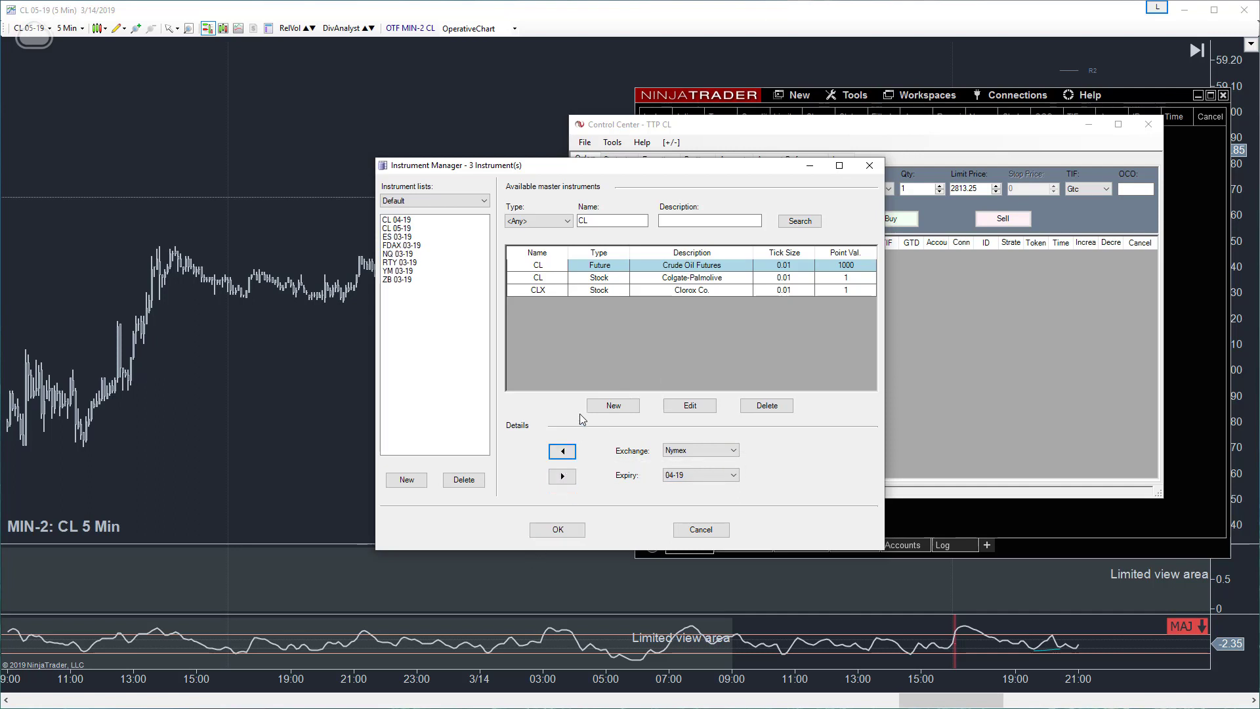
# - Replace the ES 03-19 and FDAX 03-19 contracts in the Default list with their 06-19 expiries
pyautogui.moveTo(605, 223); pyautogui.dragTo(554, 227)
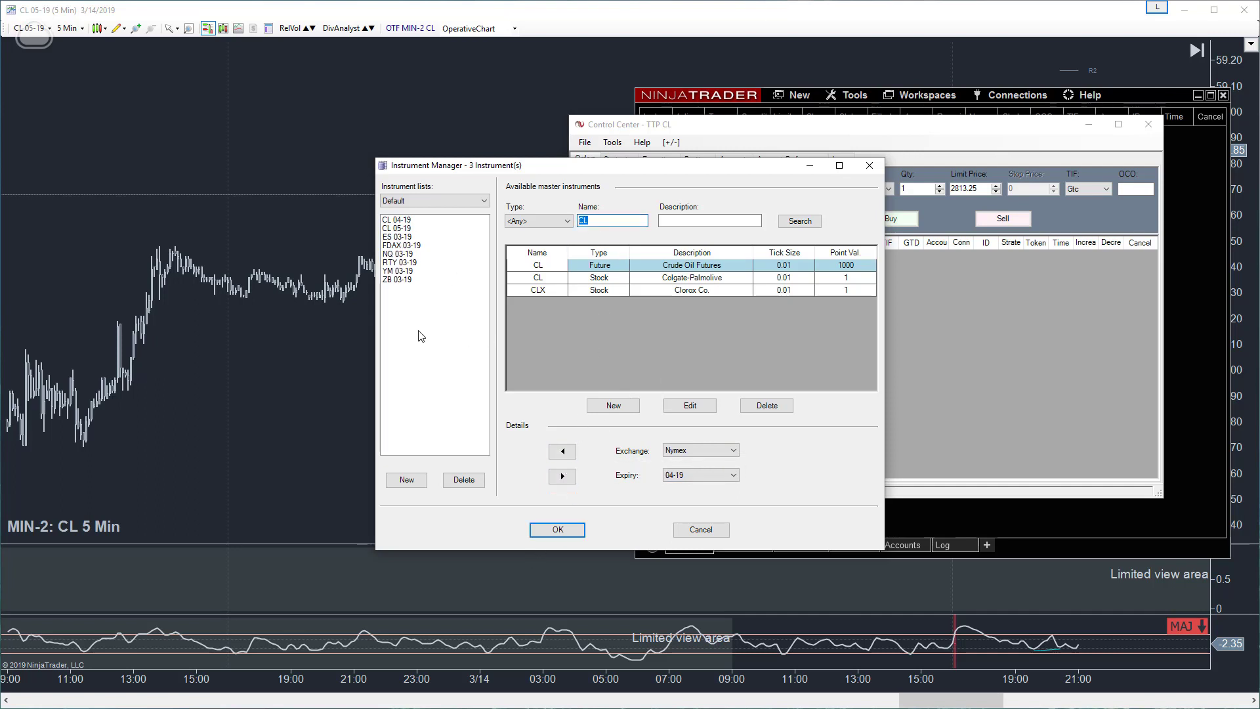
pyautogui.click(396, 237)
pyautogui.click(561, 476)
pyautogui.click(567, 454)
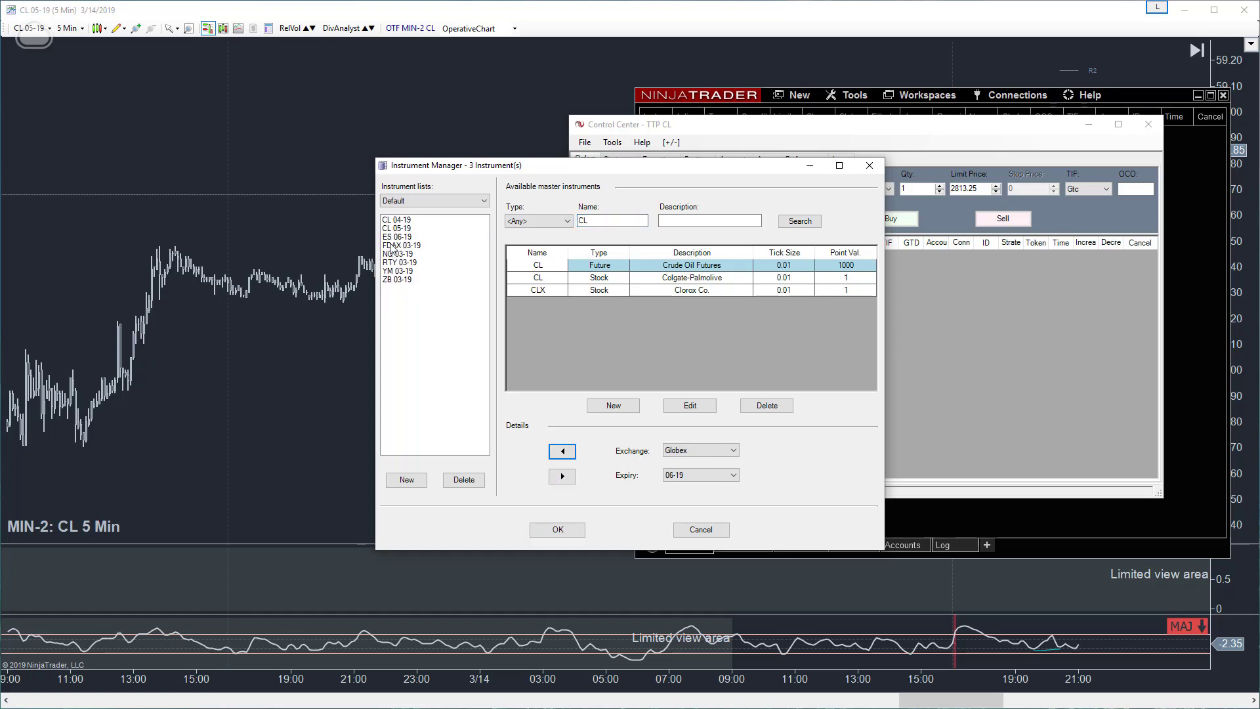
pyautogui.click(392, 246)
pyautogui.click(562, 476)
pyautogui.click(563, 452)
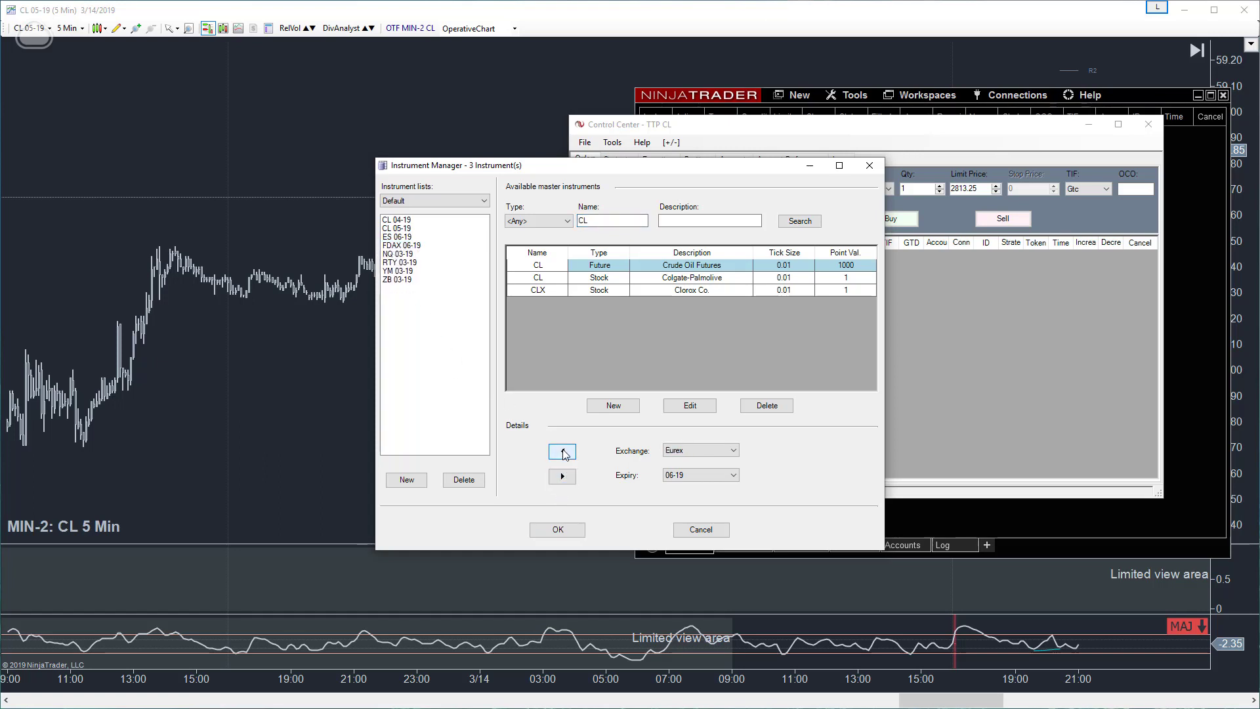
# - Replace the NQ 03-19 and RTY 03-19 contracts in the Default list with their 06-19 expiries
pyautogui.click(397, 254)
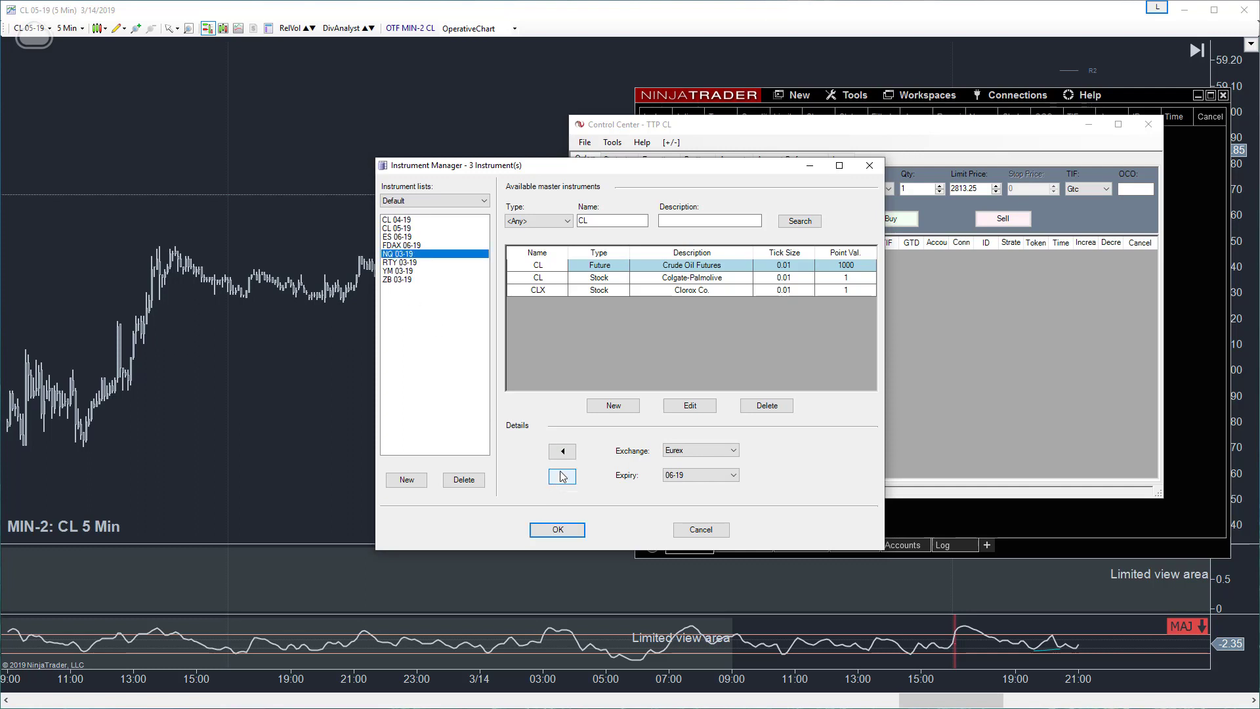
pyautogui.click(562, 476)
pyautogui.click(563, 451)
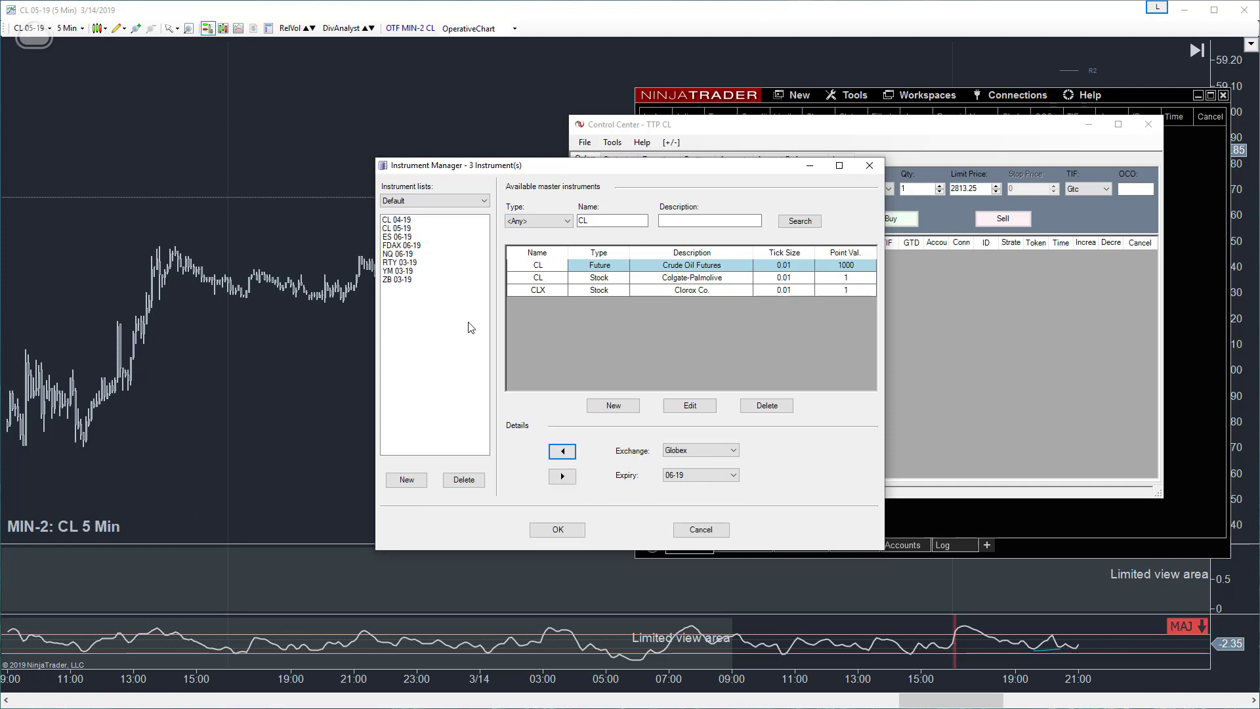
pyautogui.click(400, 262)
pyautogui.click(562, 477)
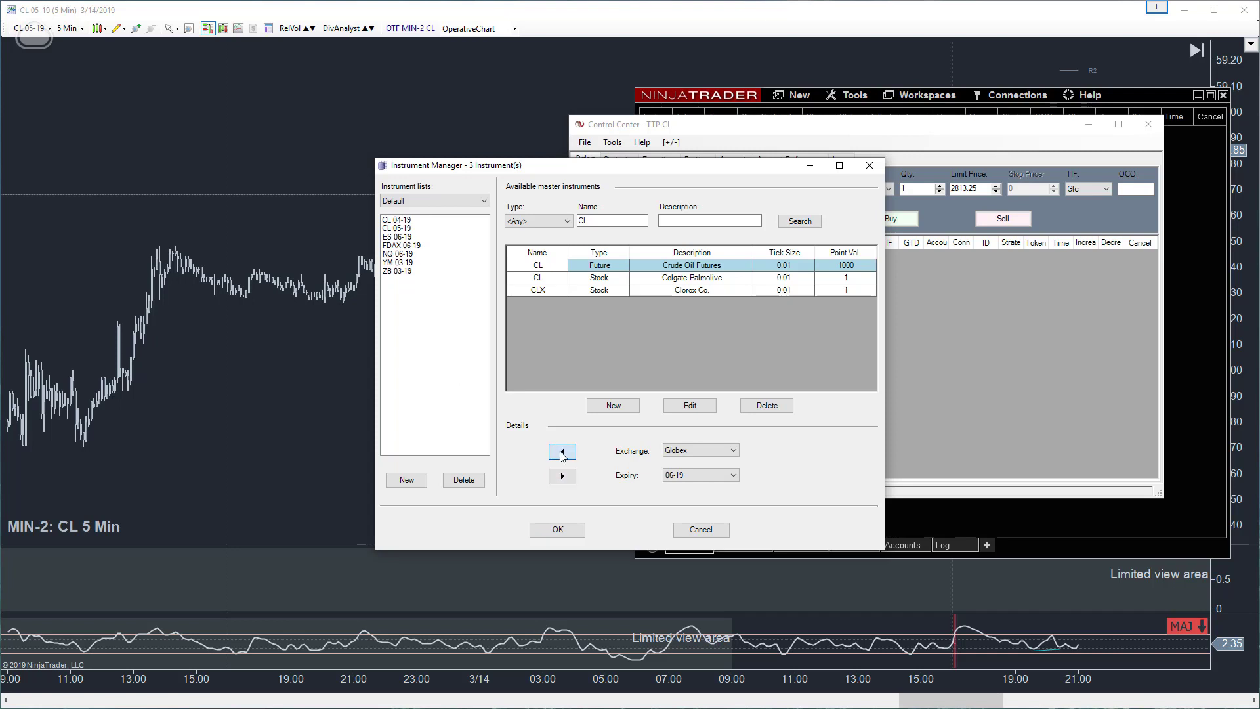
pyautogui.click(563, 450)
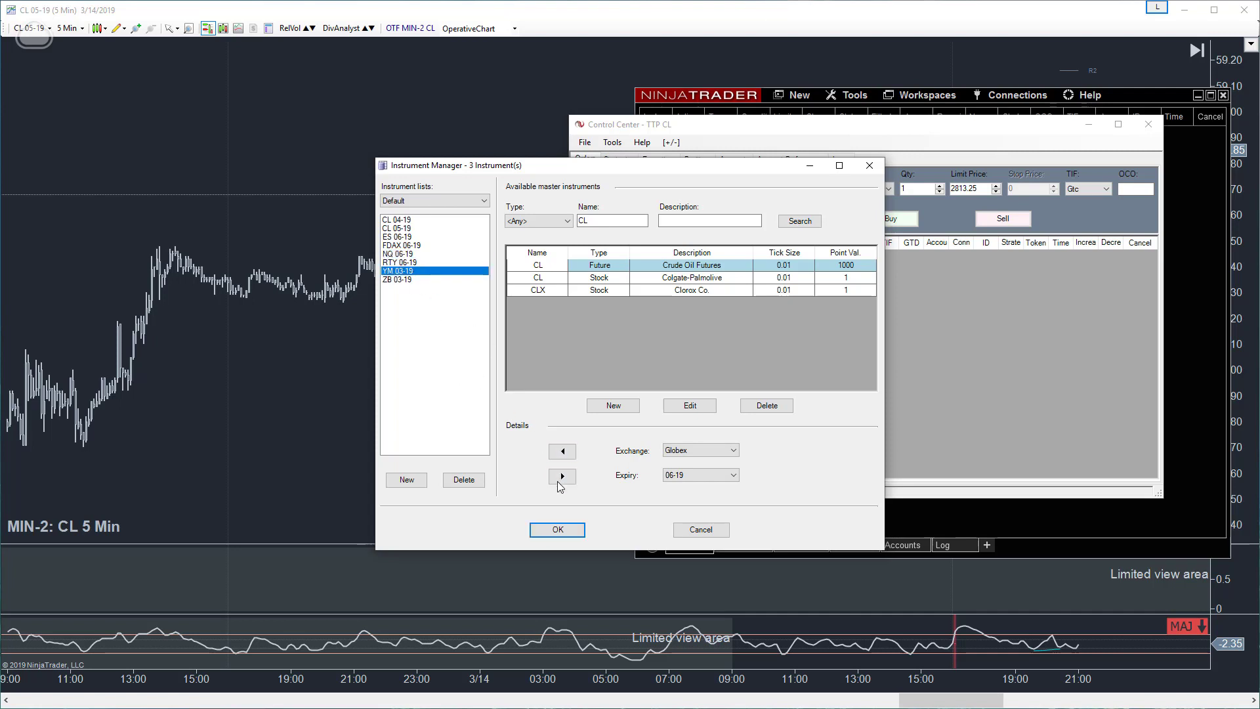
# - Replace the YM 03-19 and ZB 03-19 contracts in the Default list with their 06-19 expiries
pyautogui.click(561, 476)
pyautogui.click(562, 450)
pyautogui.click(394, 280)
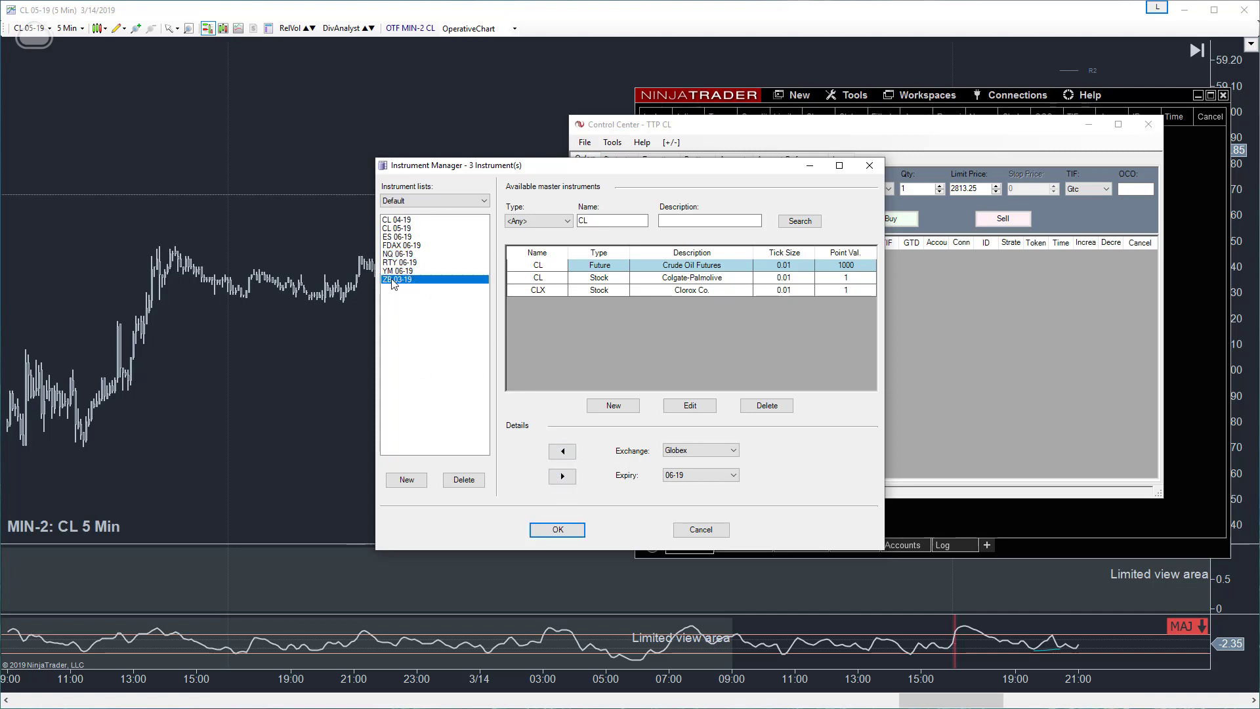
pyautogui.click(562, 476)
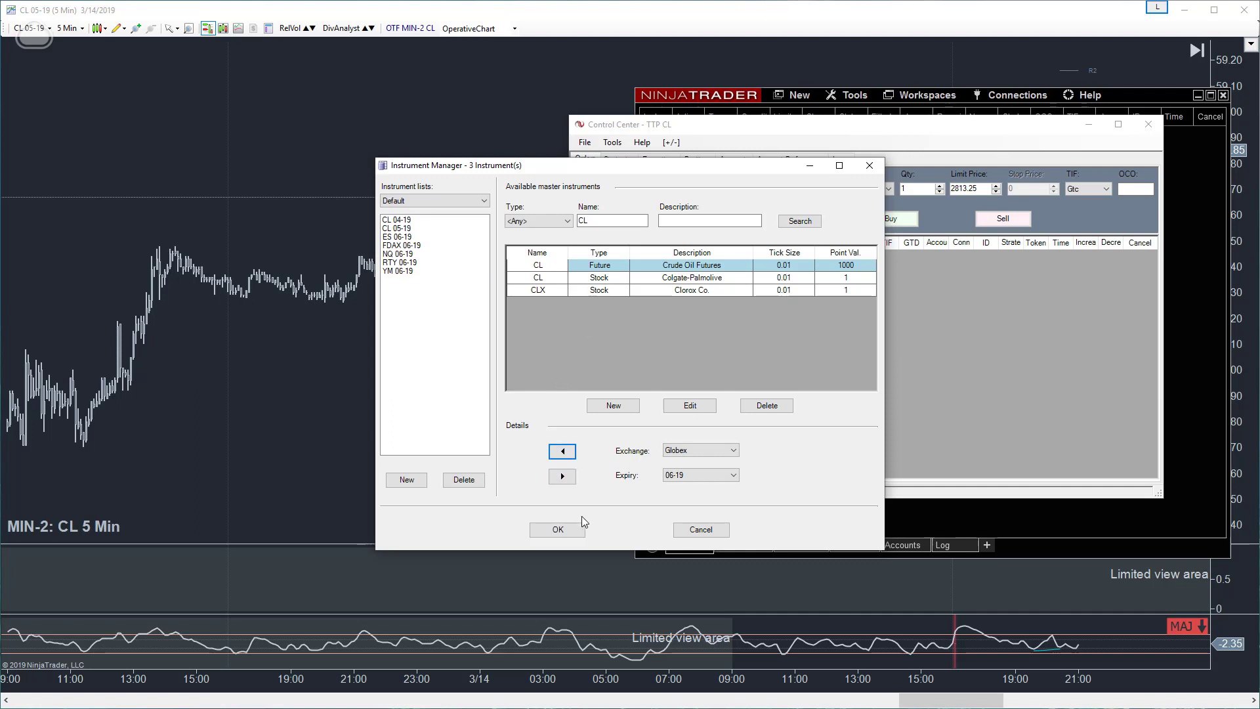
pyautogui.click(562, 450)
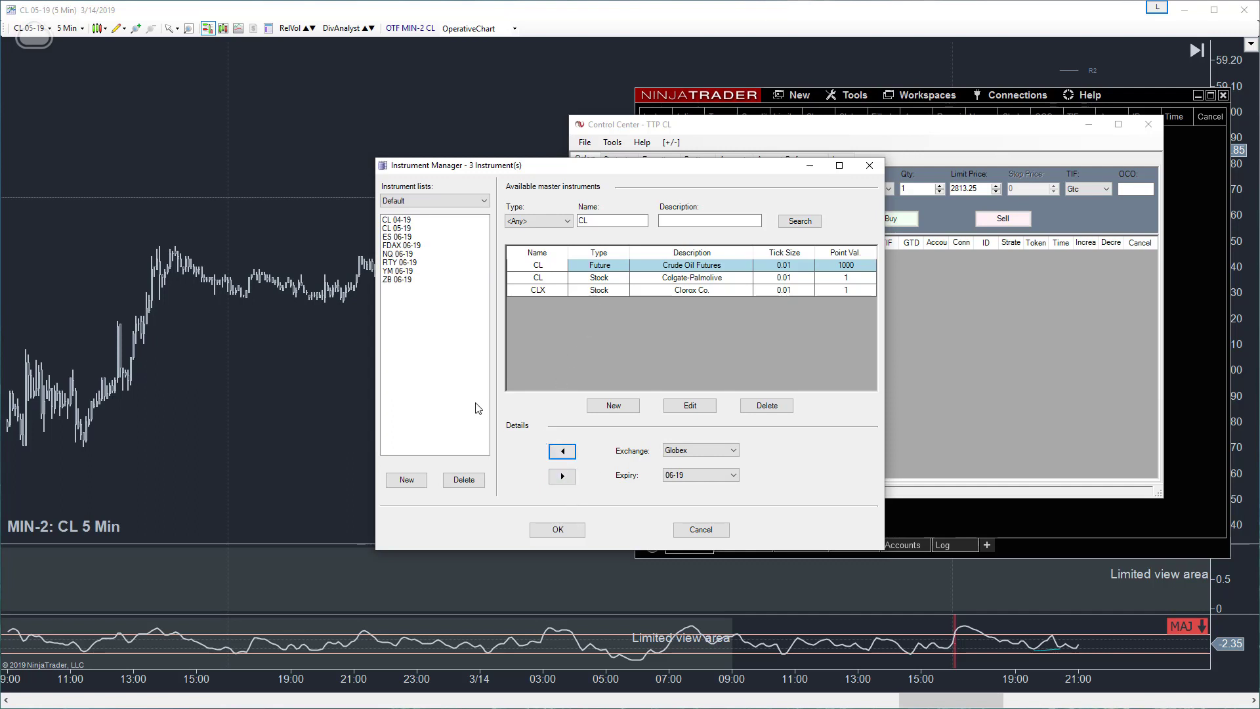
pyautogui.click(403, 248)
pyautogui.click(397, 255)
pyautogui.click(397, 264)
pyautogui.click(400, 272)
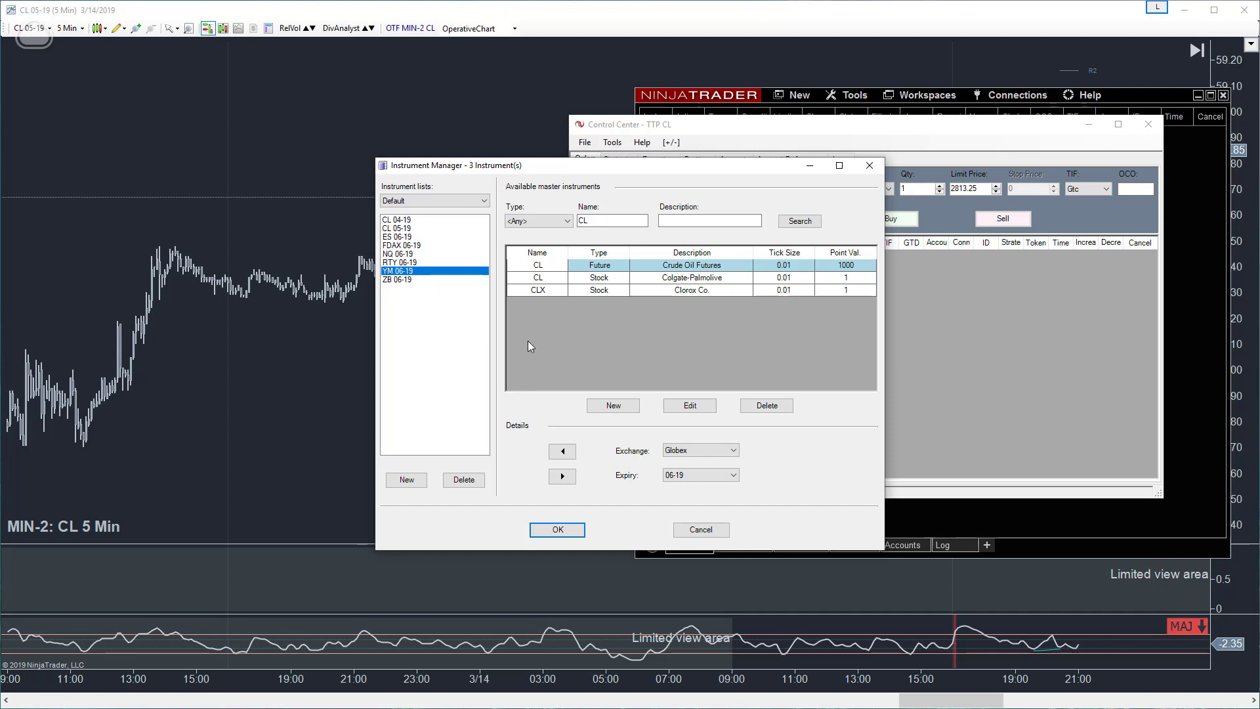
# - Search for the 6E instrument and add the Euro FX future with expiry 06-19 to the Default list
pyautogui.doubleClick(583, 221)
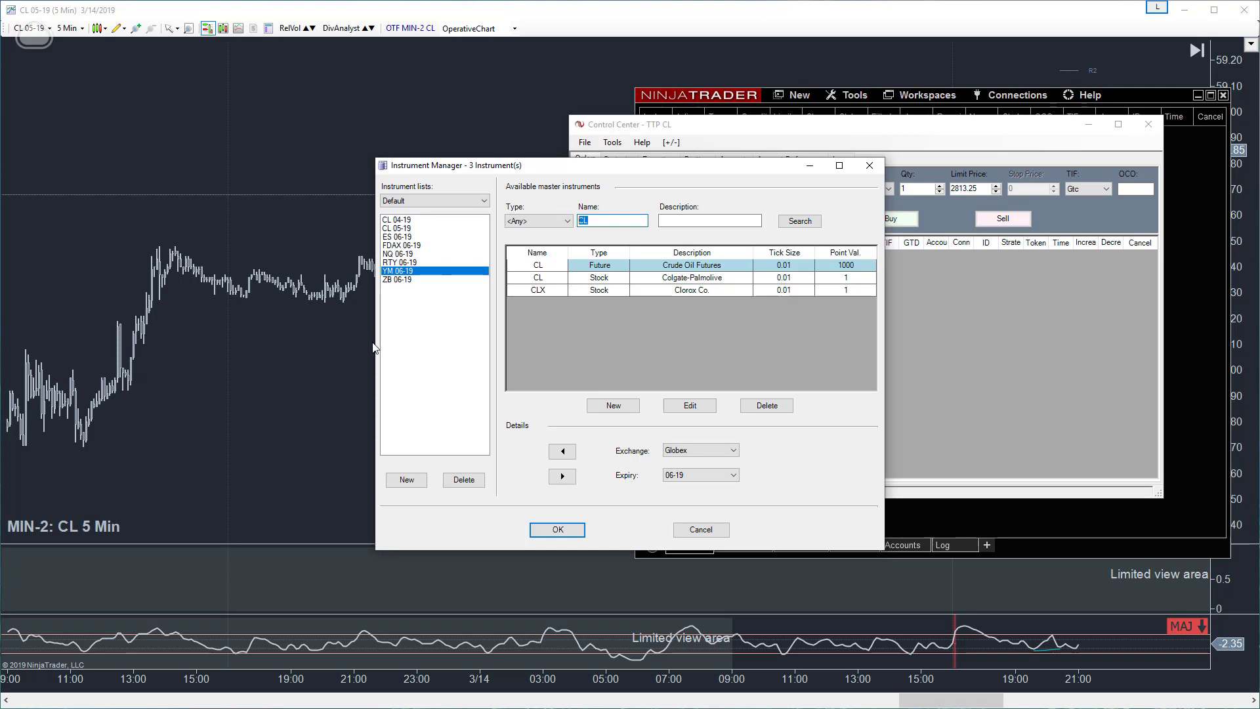
pyautogui.write('6E')
pyautogui.click(799, 221)
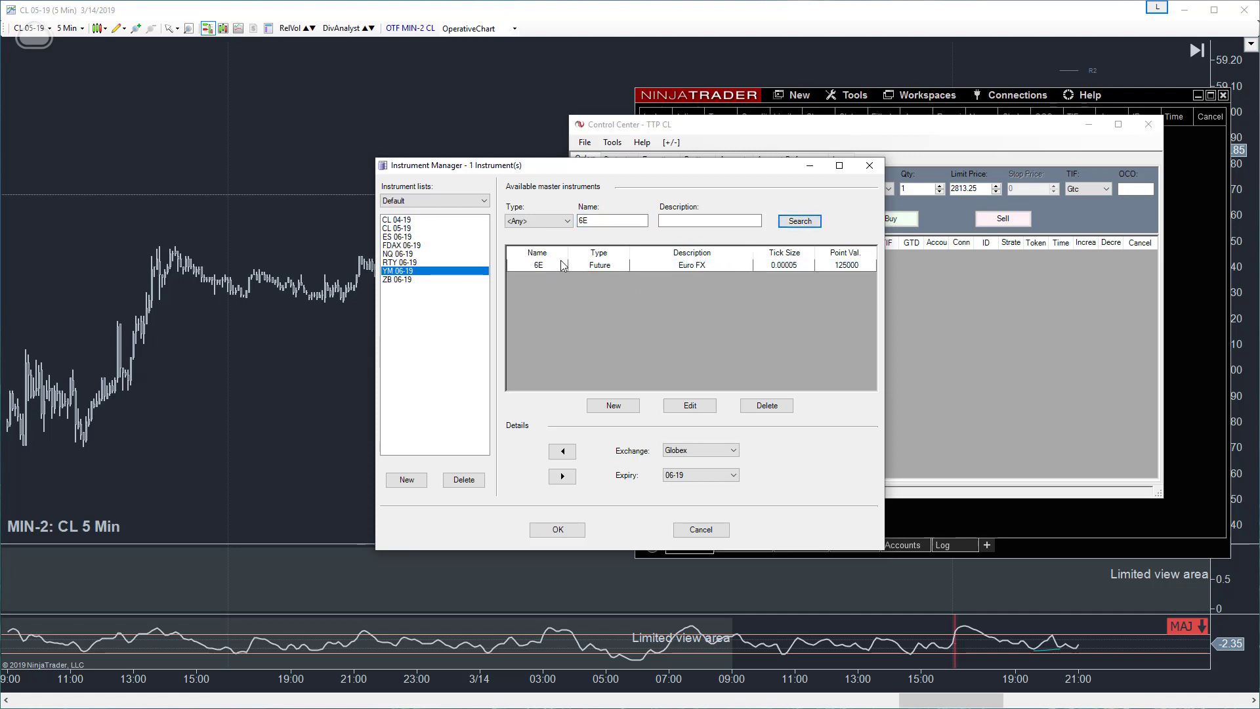
pyautogui.click(563, 265)
pyautogui.click(562, 452)
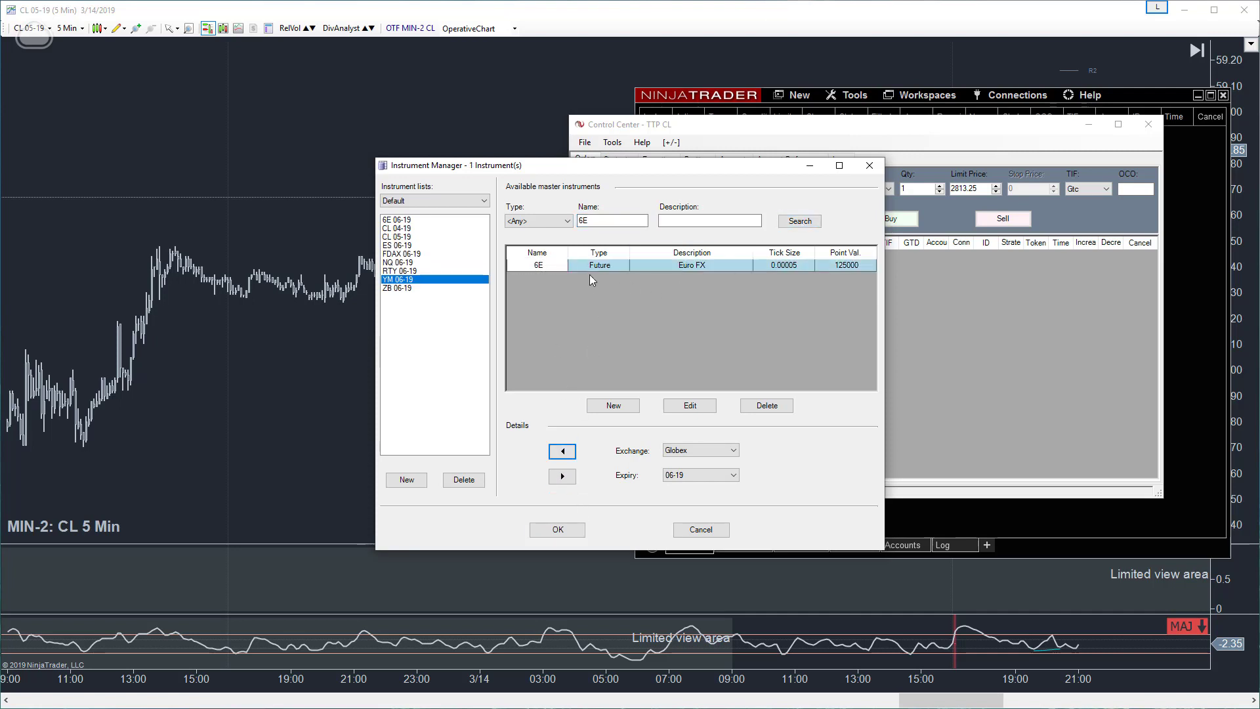
# - Search for GC and add the COMEX Gold future with expiry 04-19 to the Default list
pyautogui.doubleClick(583, 223)
pyautogui.write('GC')
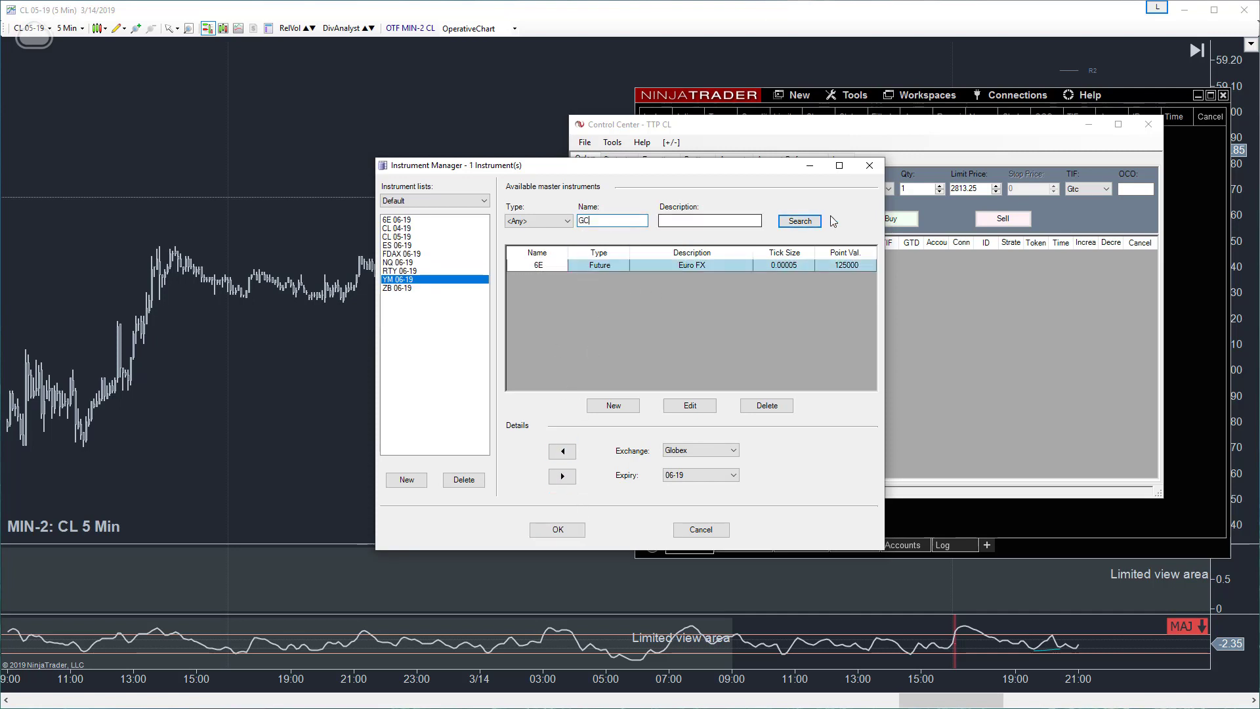
pyautogui.click(799, 221)
pyautogui.click(548, 265)
pyautogui.click(562, 451)
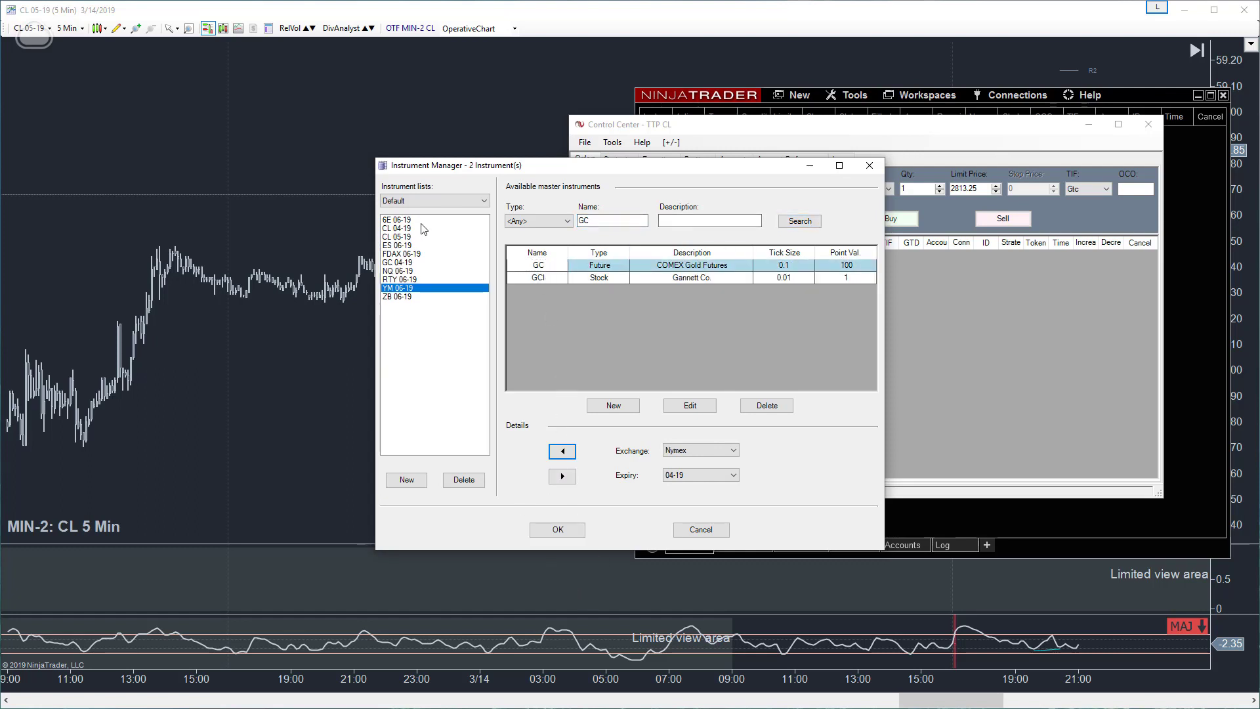
# - Search for CL again and open the Crude Oil Futures entry in the Instrument Editor
pyautogui.click(399, 236)
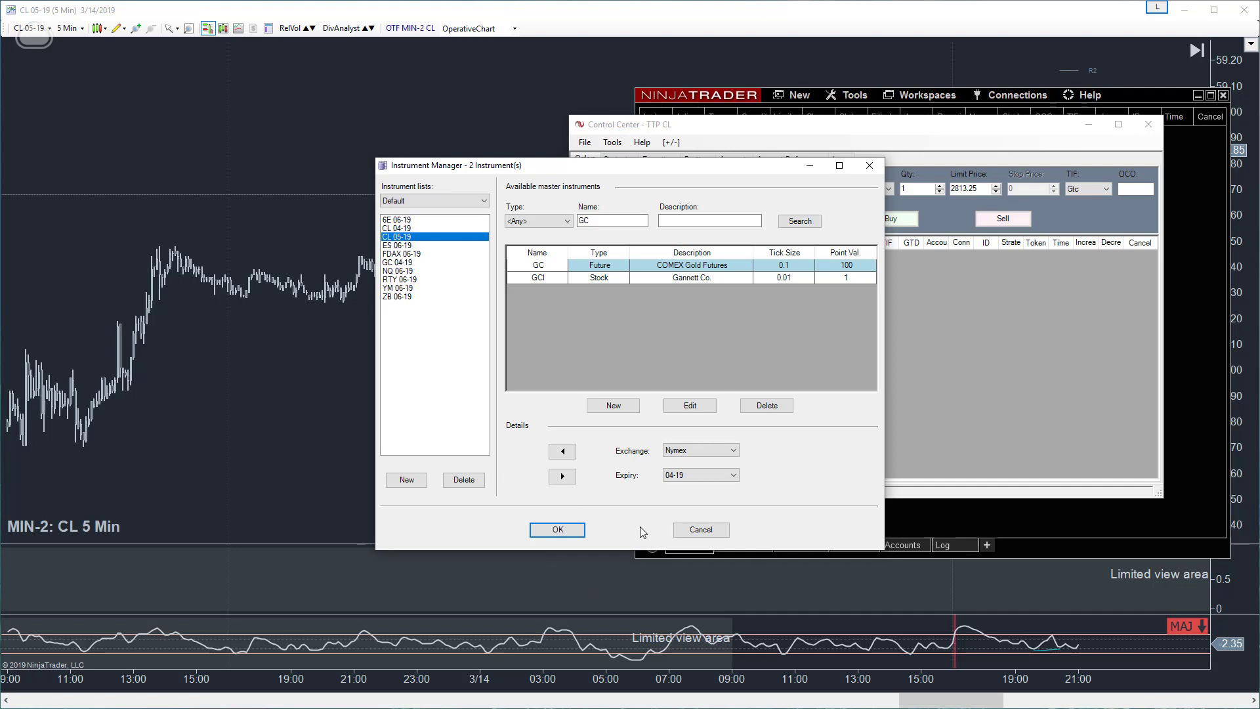
pyautogui.doubleClick(598, 221)
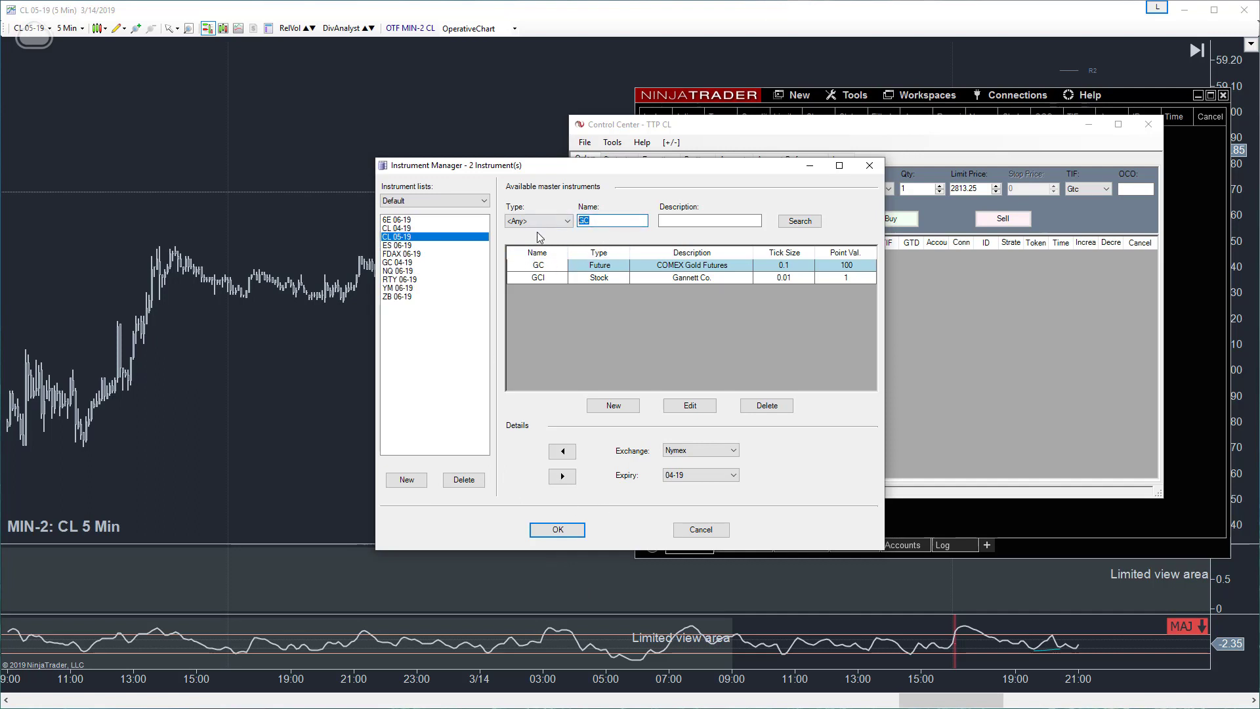
pyautogui.write('CL')
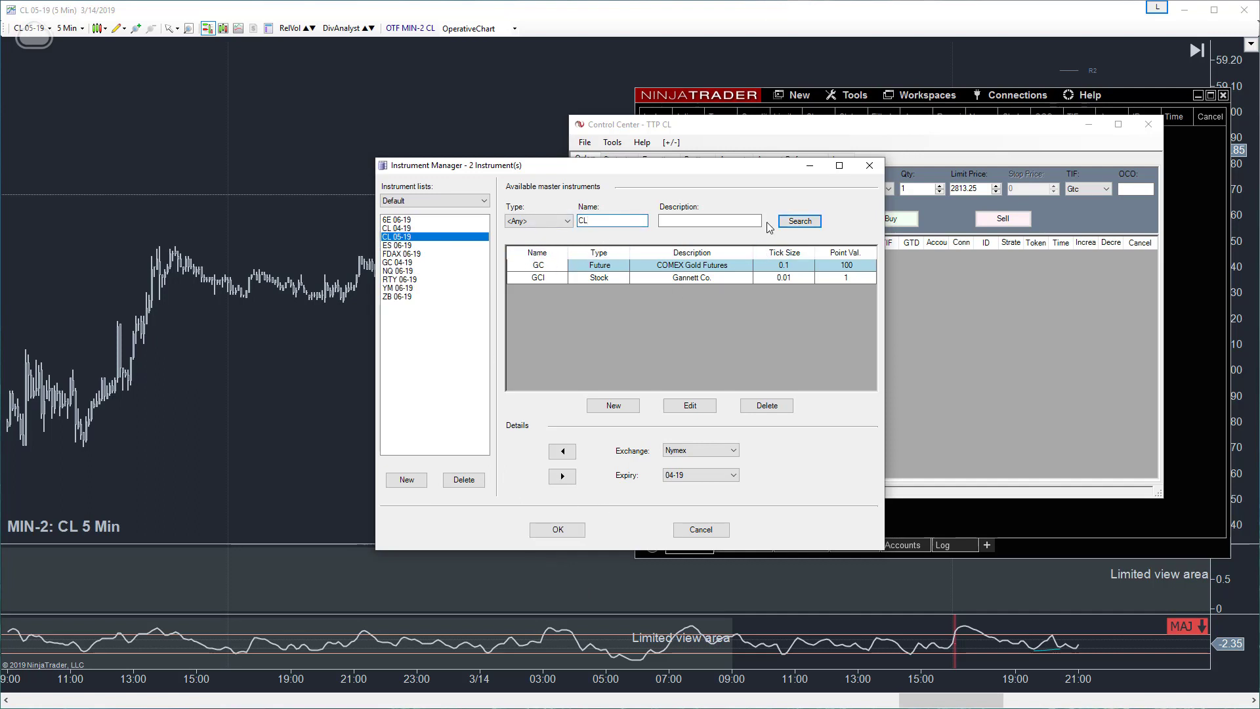
pyautogui.click(799, 221)
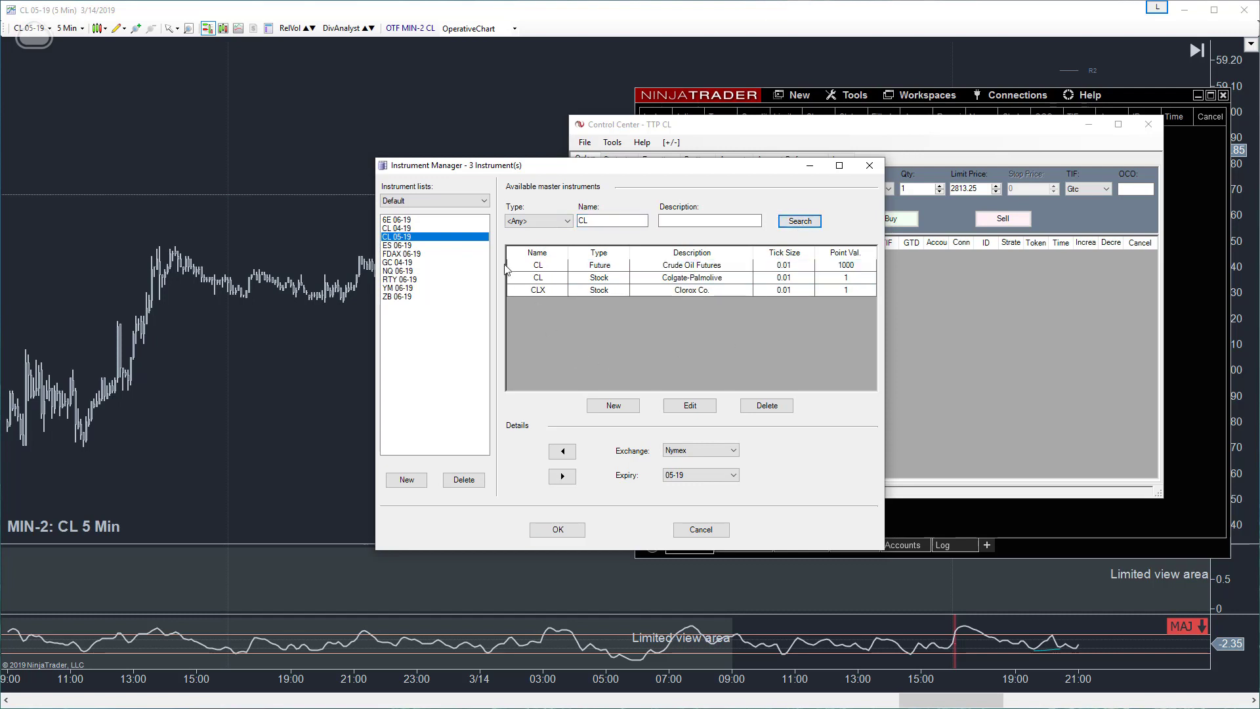
pyautogui.click(540, 269)
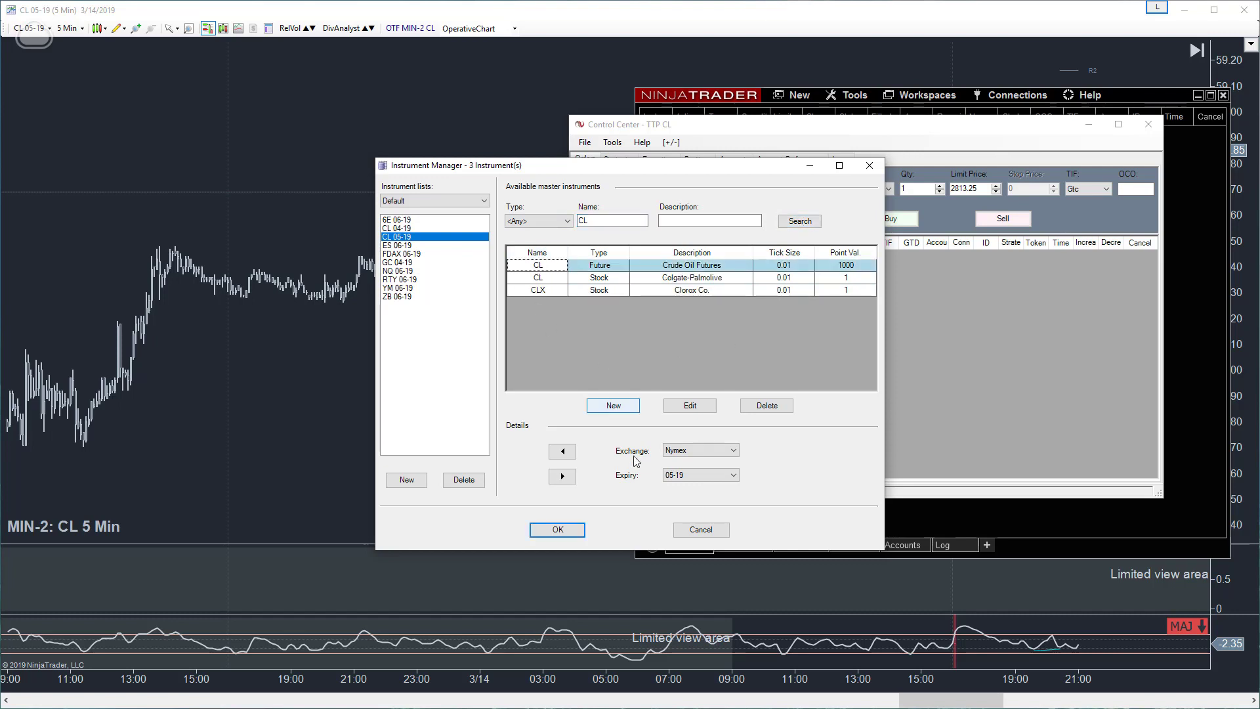
pyautogui.click(689, 408)
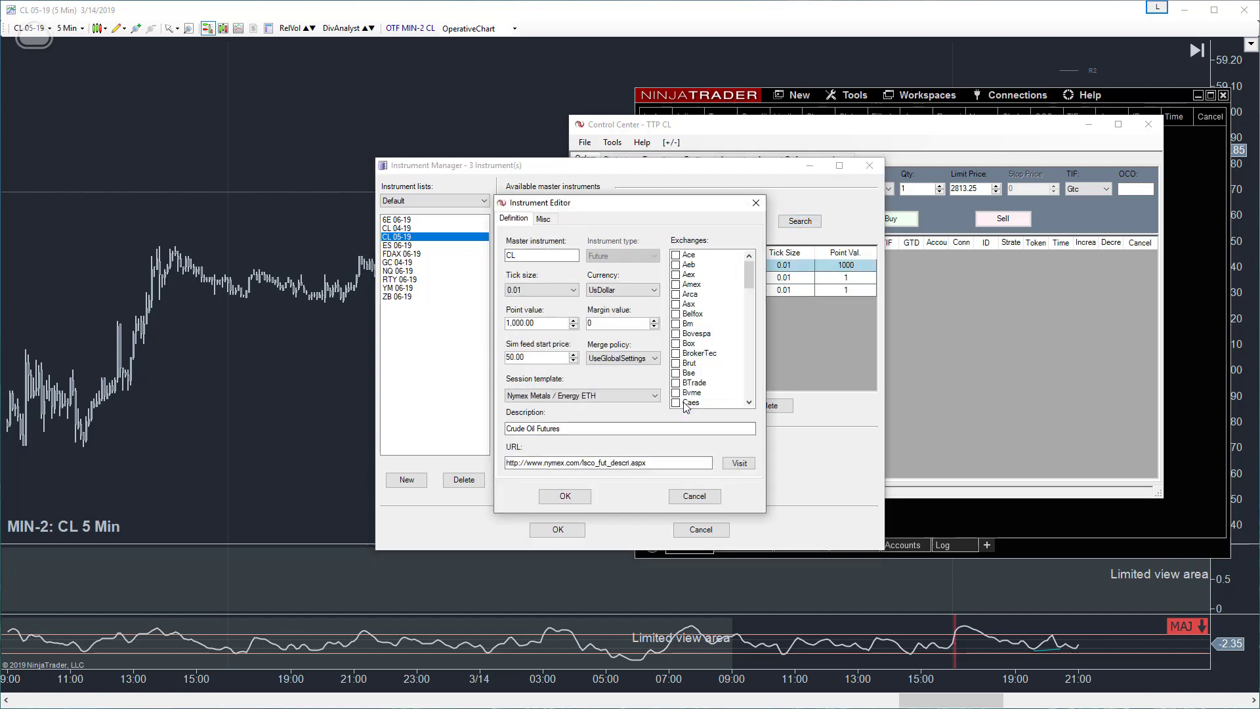
# - Open the list of contract months from the miscellaneous settings of the Crude Oil future
pyautogui.click(543, 220)
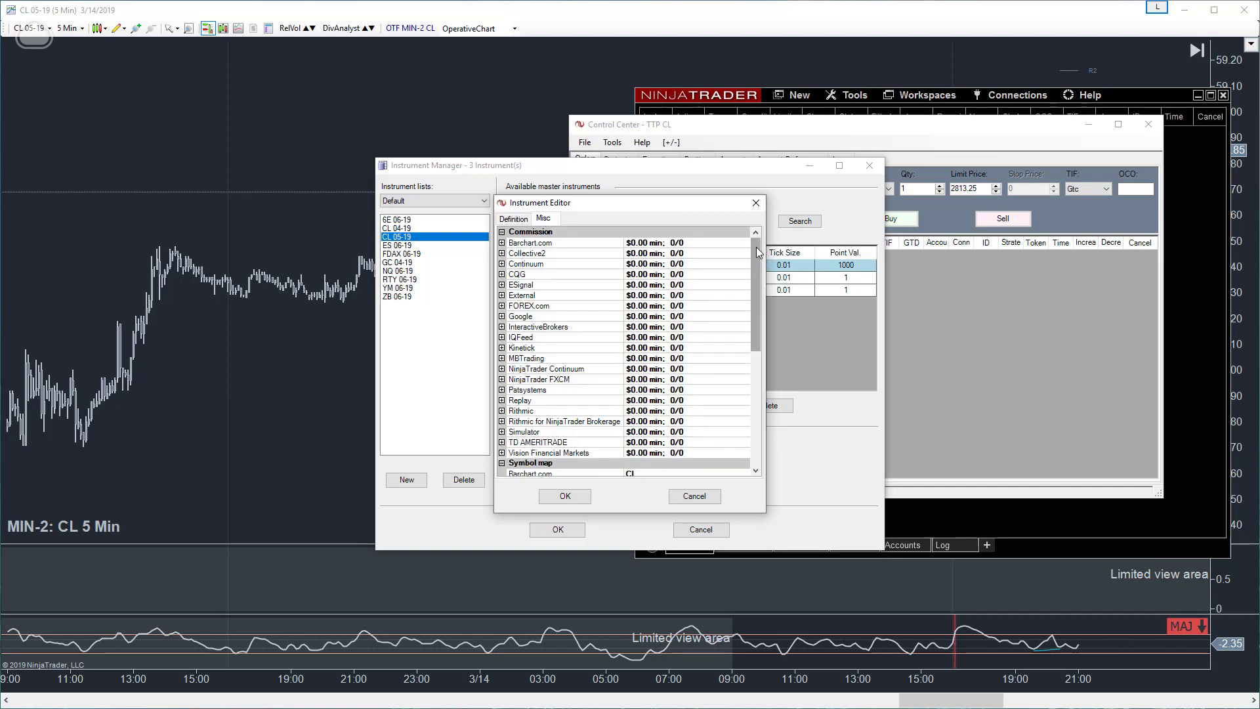
pyautogui.moveTo(758, 252); pyautogui.dragTo(756, 371)
pyautogui.click(745, 466)
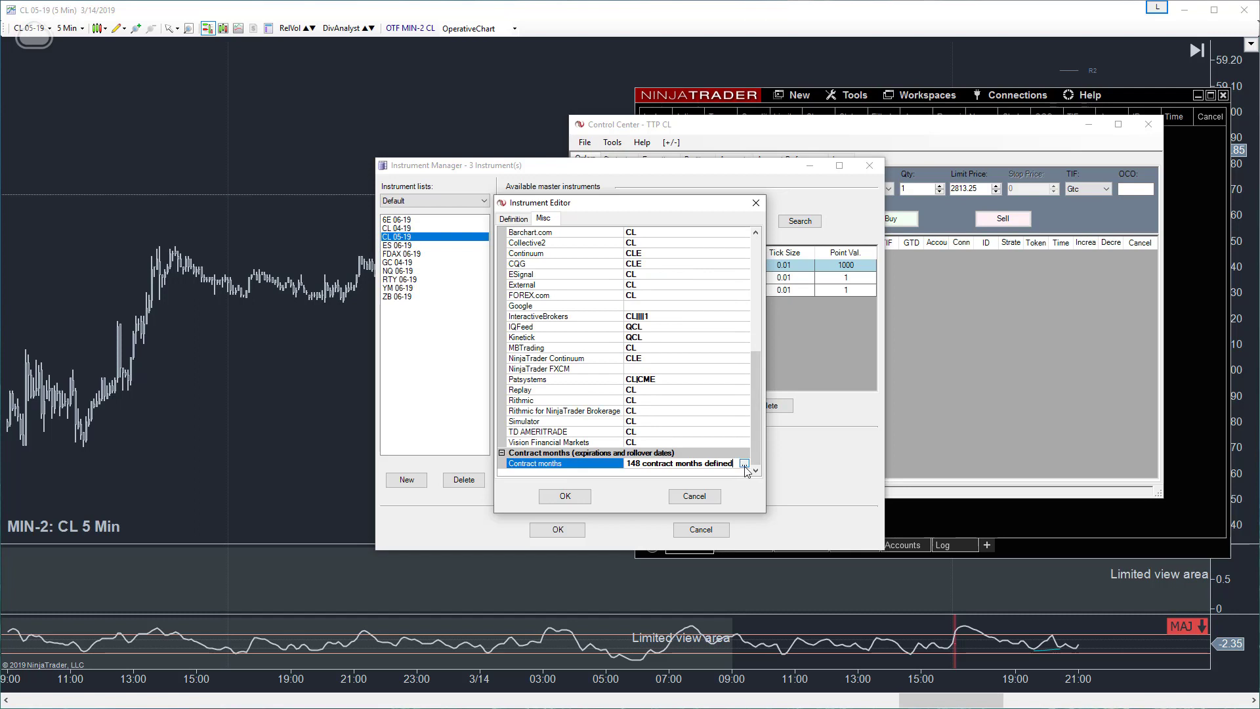
pyautogui.click(744, 463)
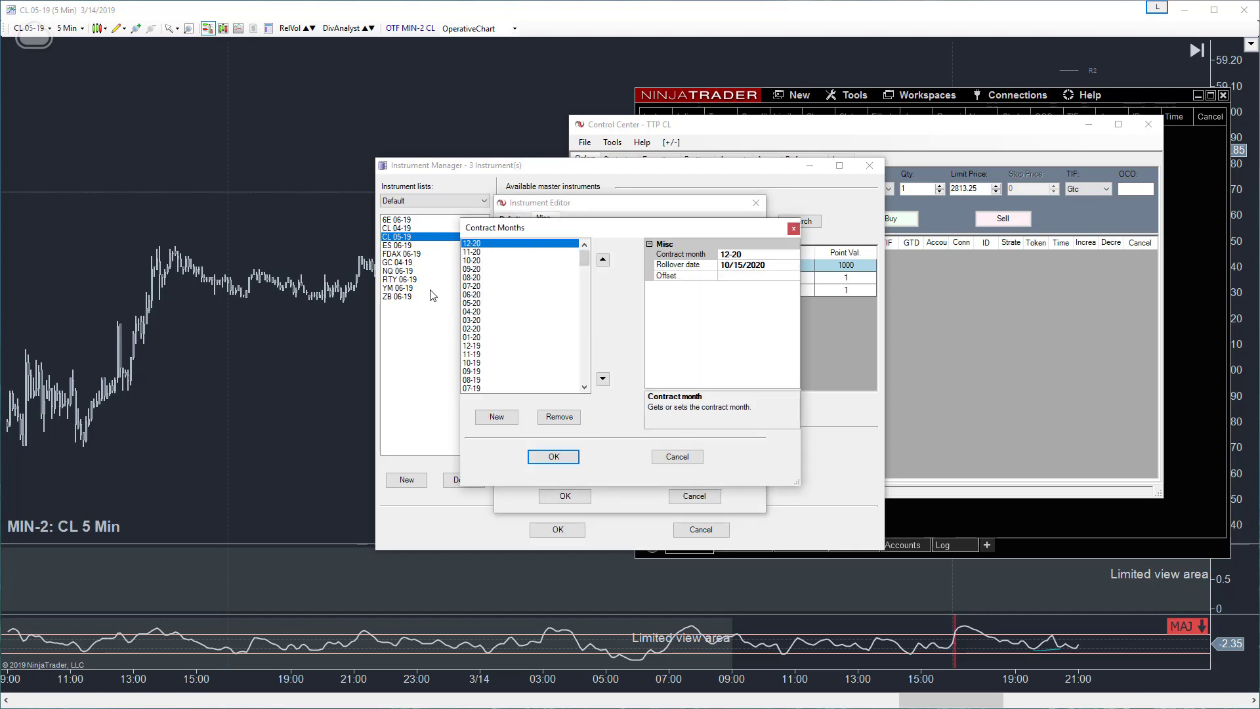
# - Set the offset of the crude oil future's 05-19 contract month to 0.31 and save the instrument's settings
pyautogui.click(470, 363)
pyautogui.scroll(-3, 485, 380)
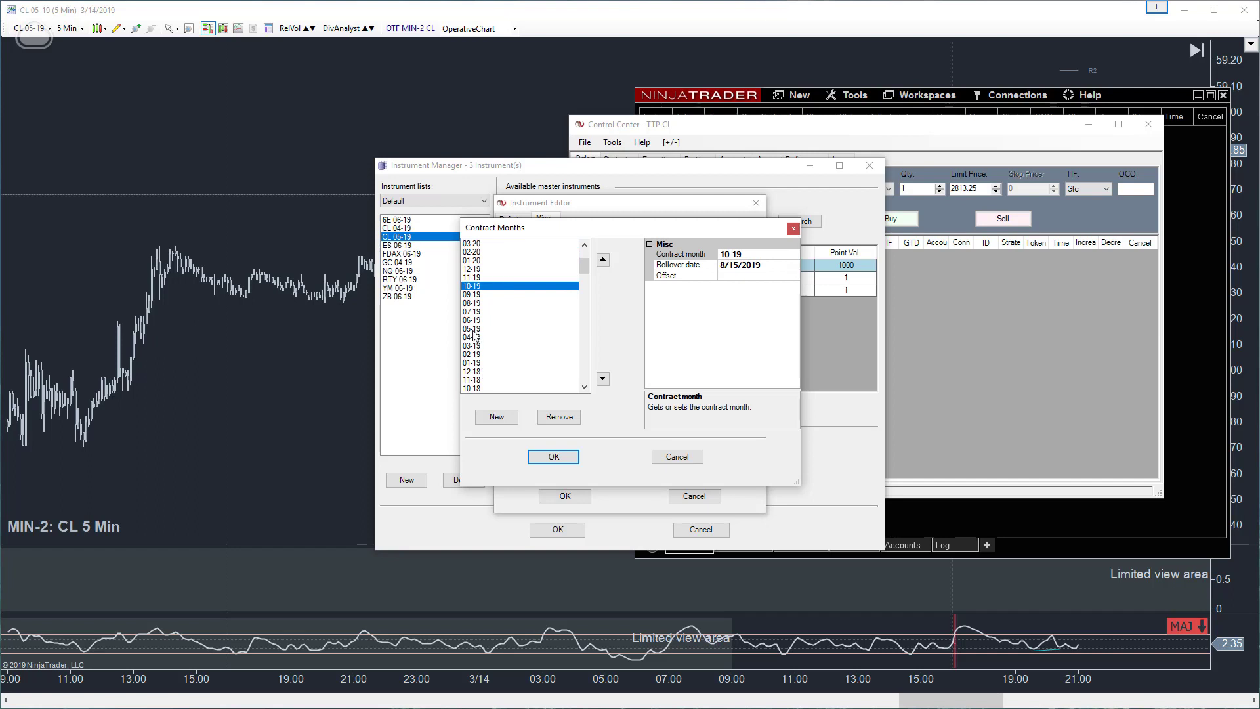
pyautogui.click(472, 329)
pyautogui.click(676, 275)
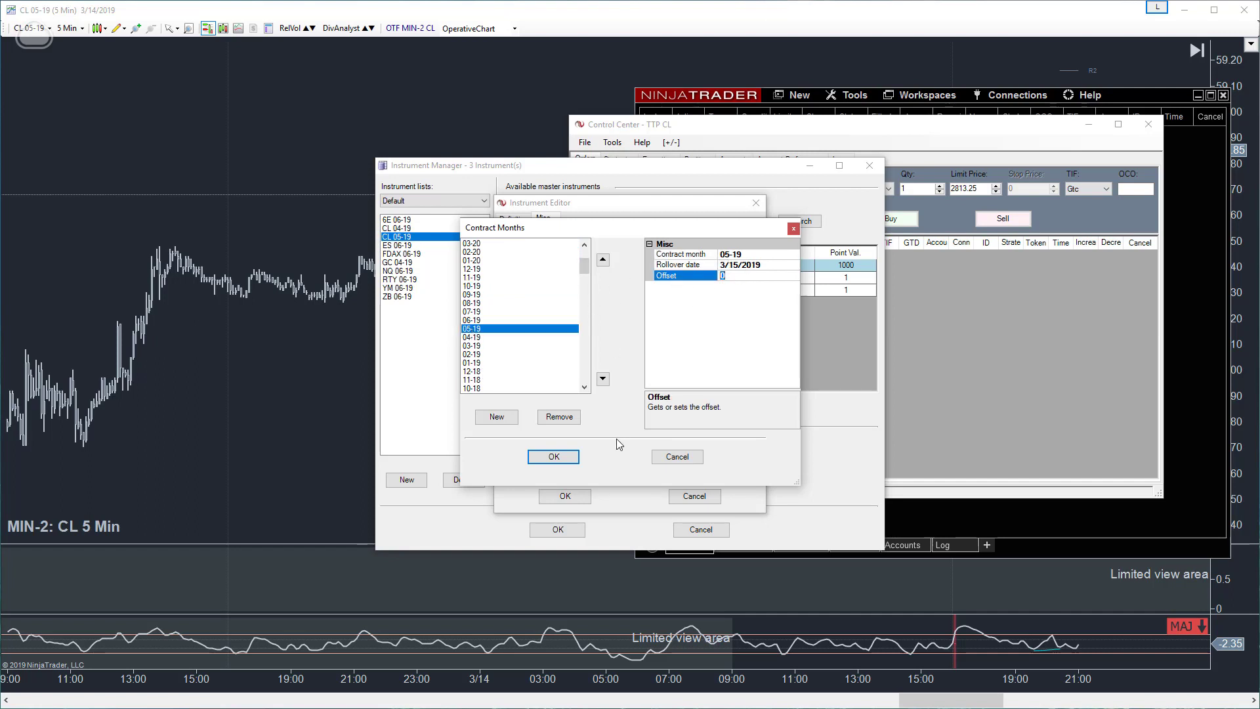
pyautogui.write('0.31')
pyautogui.click(552, 457)
pyautogui.click(565, 496)
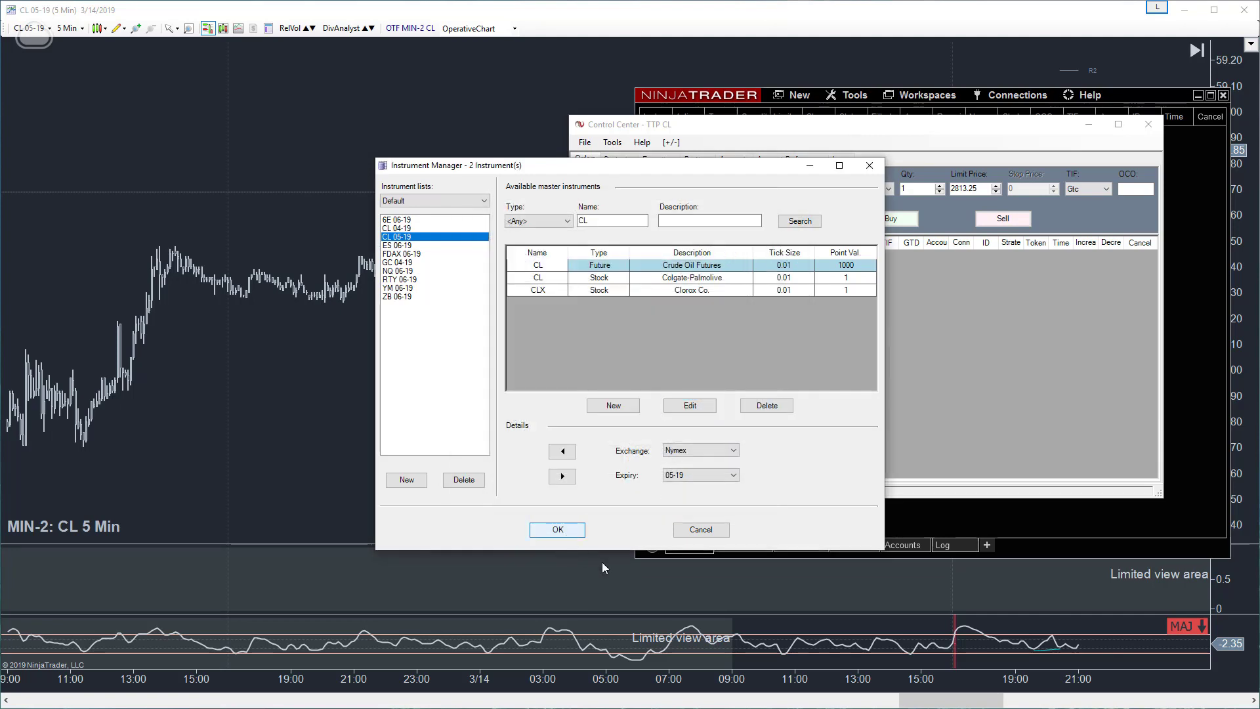
# - Return to the CL 05-19 5-minute chart's latest bars, compress it to show several days, and reload all historical data
pyautogui.click(457, 333)
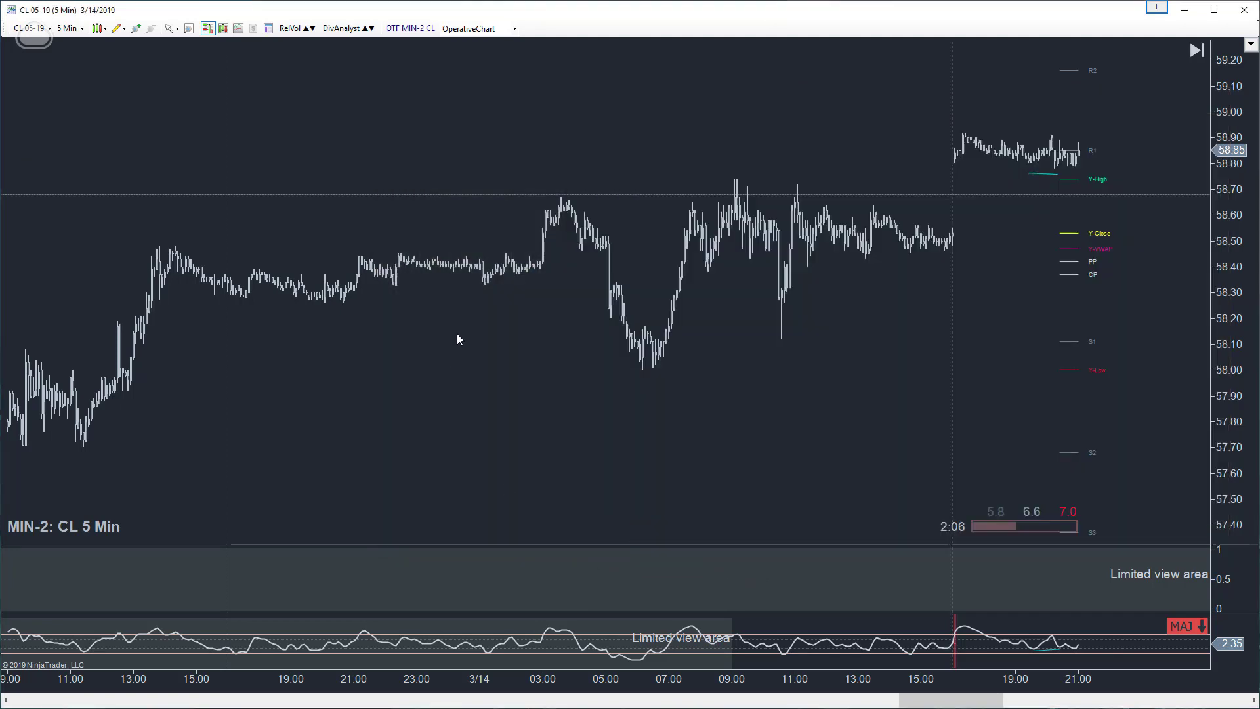
pyautogui.click(1196, 51)
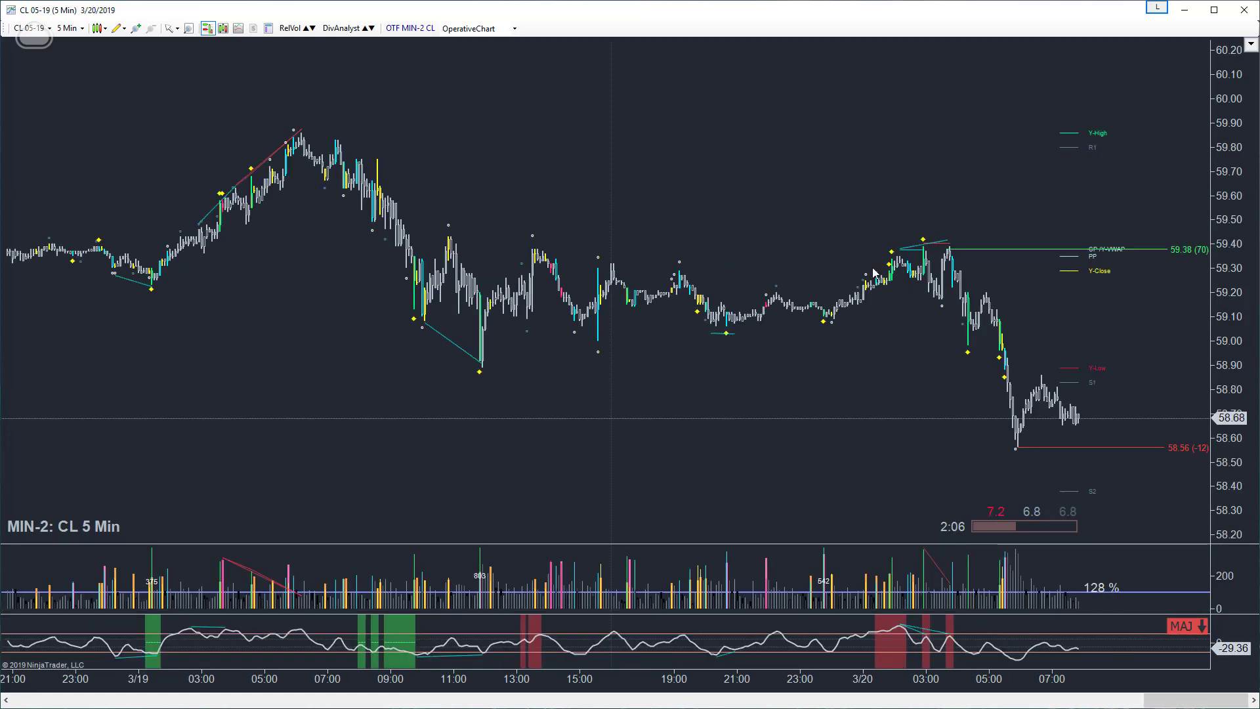
pyautogui.moveTo(626, 686); pyautogui.dragTo(588, 685)
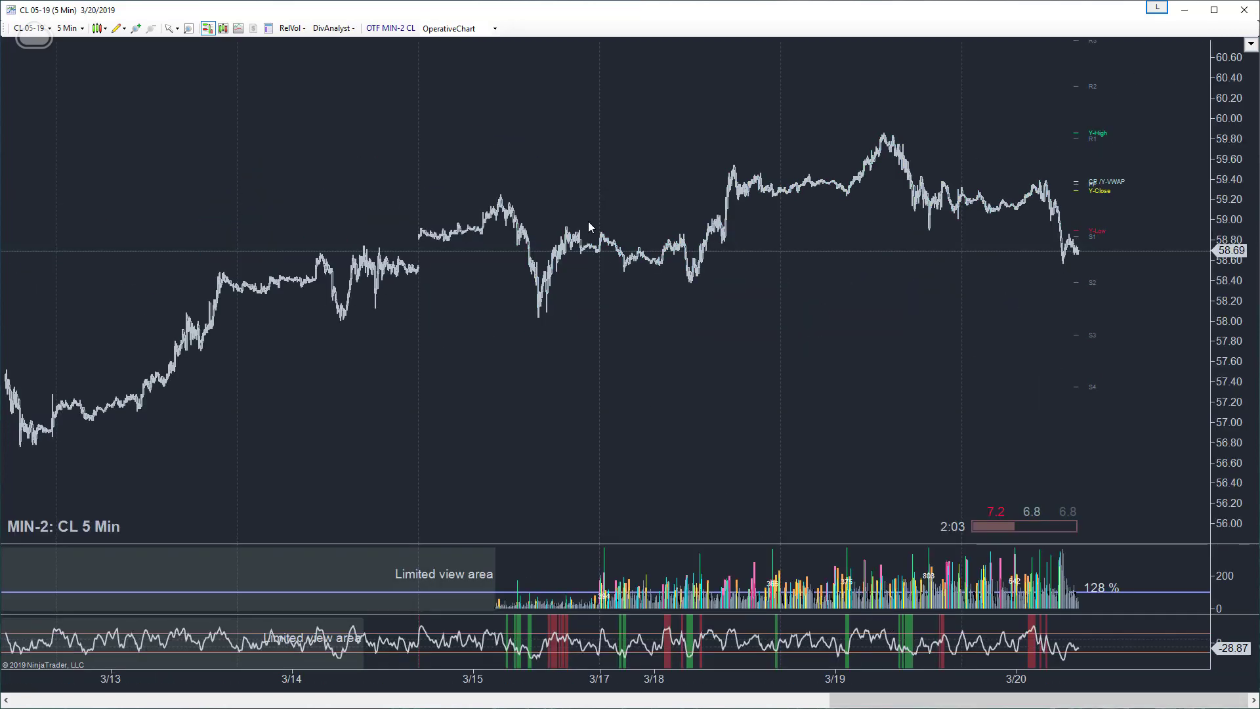
pyautogui.rightClick(618, 336)
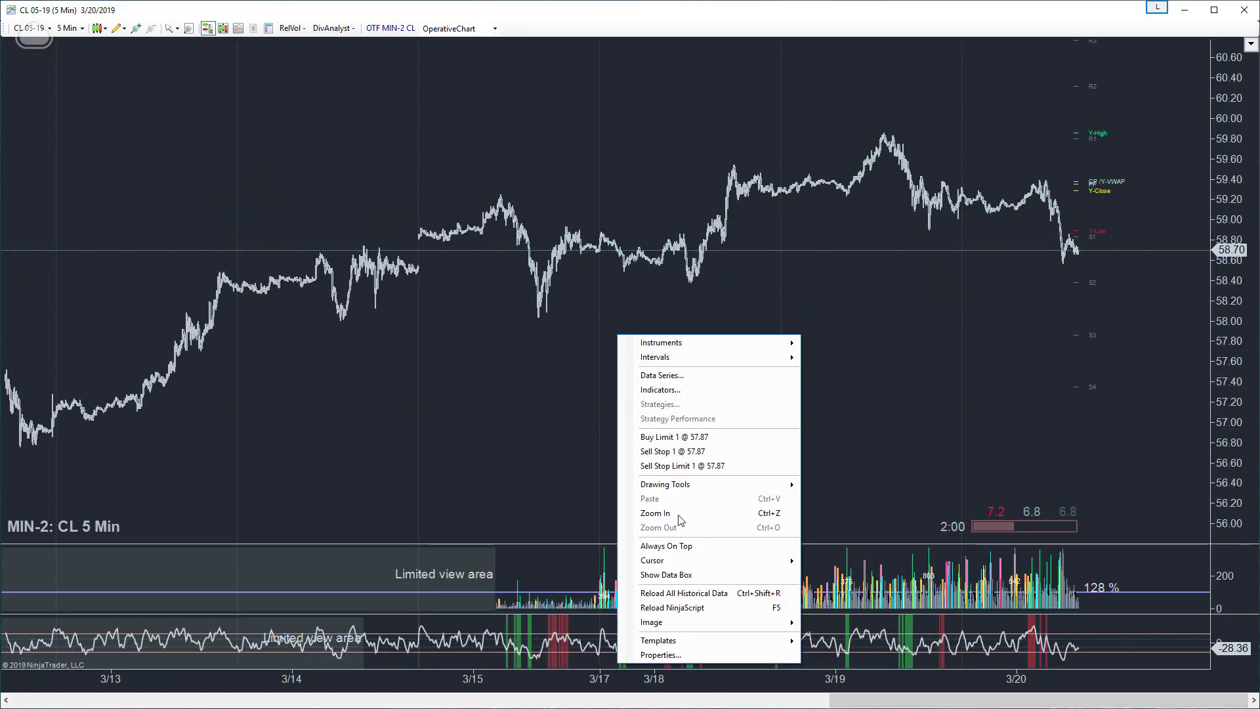
pyautogui.click(689, 597)
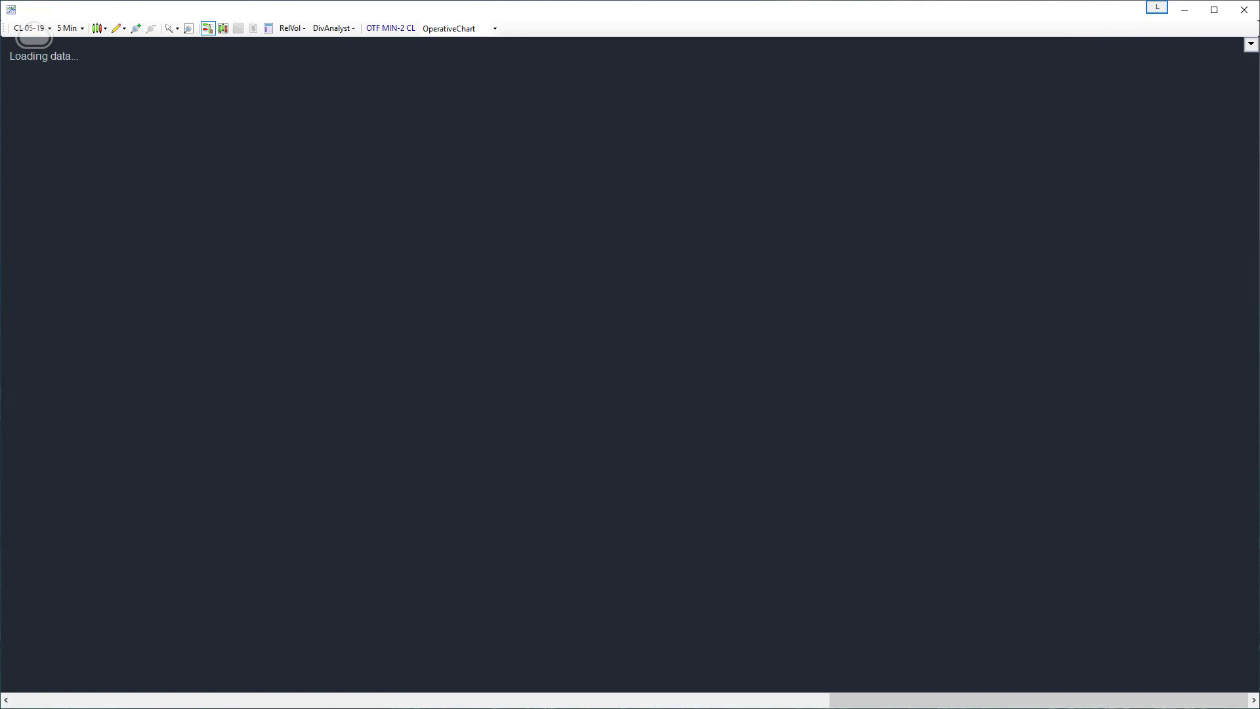